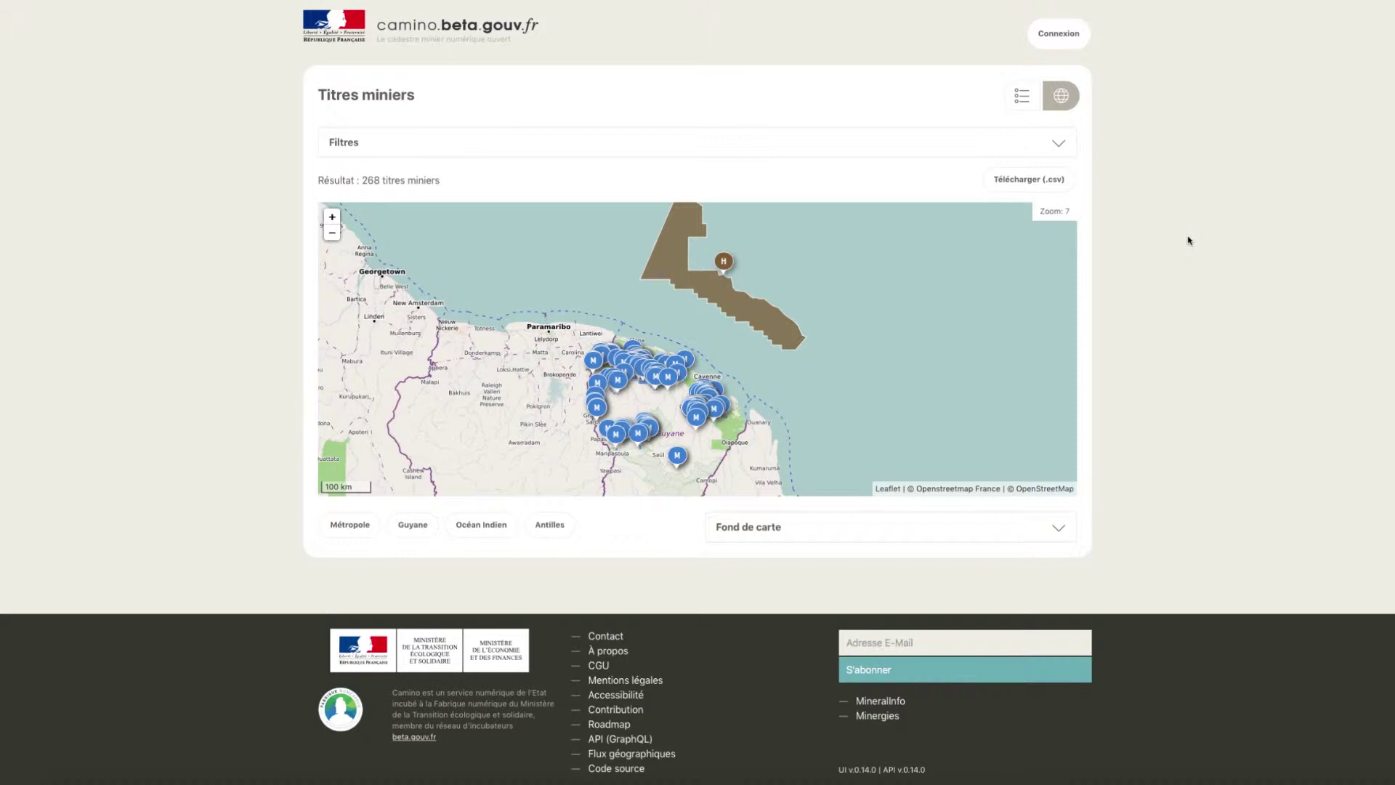
# - Sign in to Camino with the account e-mail and password
pyautogui.click(1062, 33)
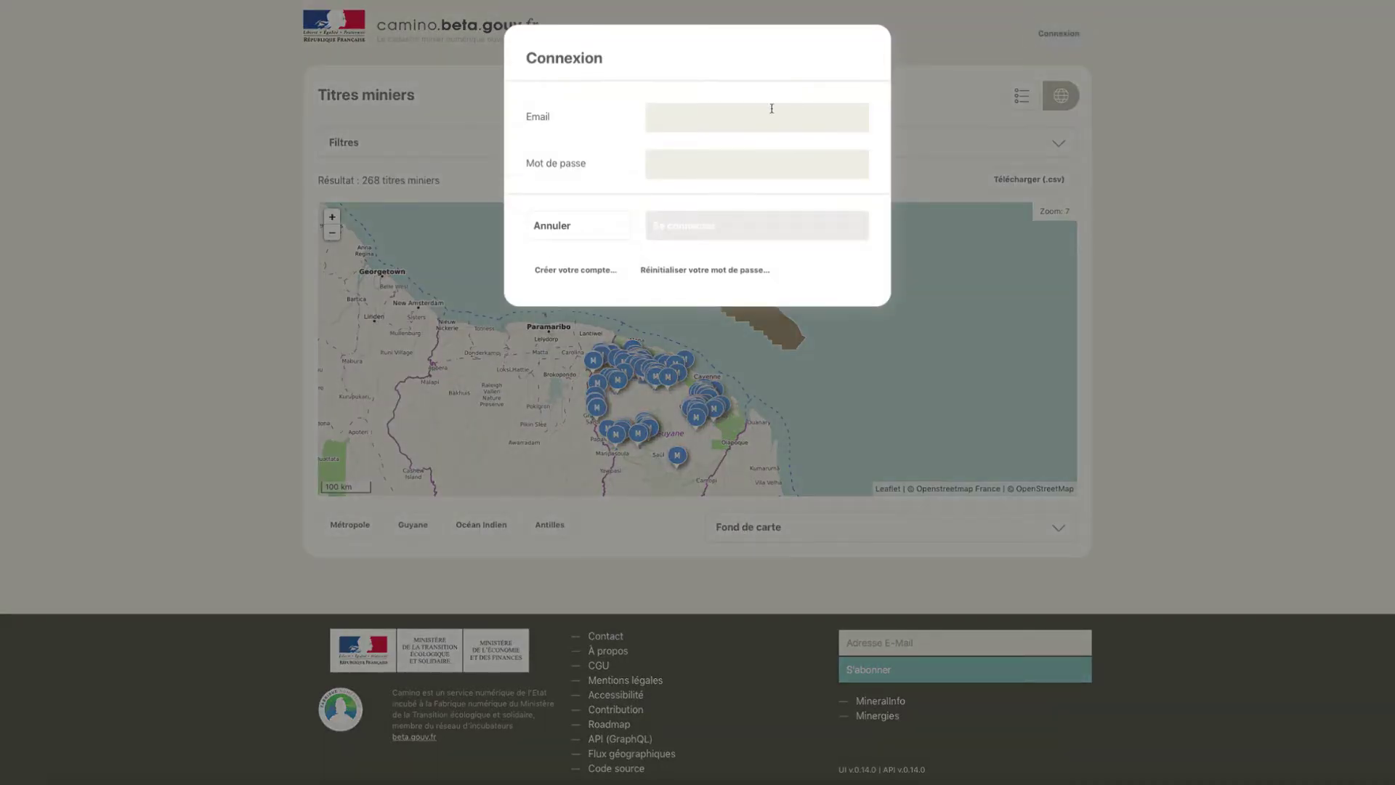
pyautogui.click(715, 122)
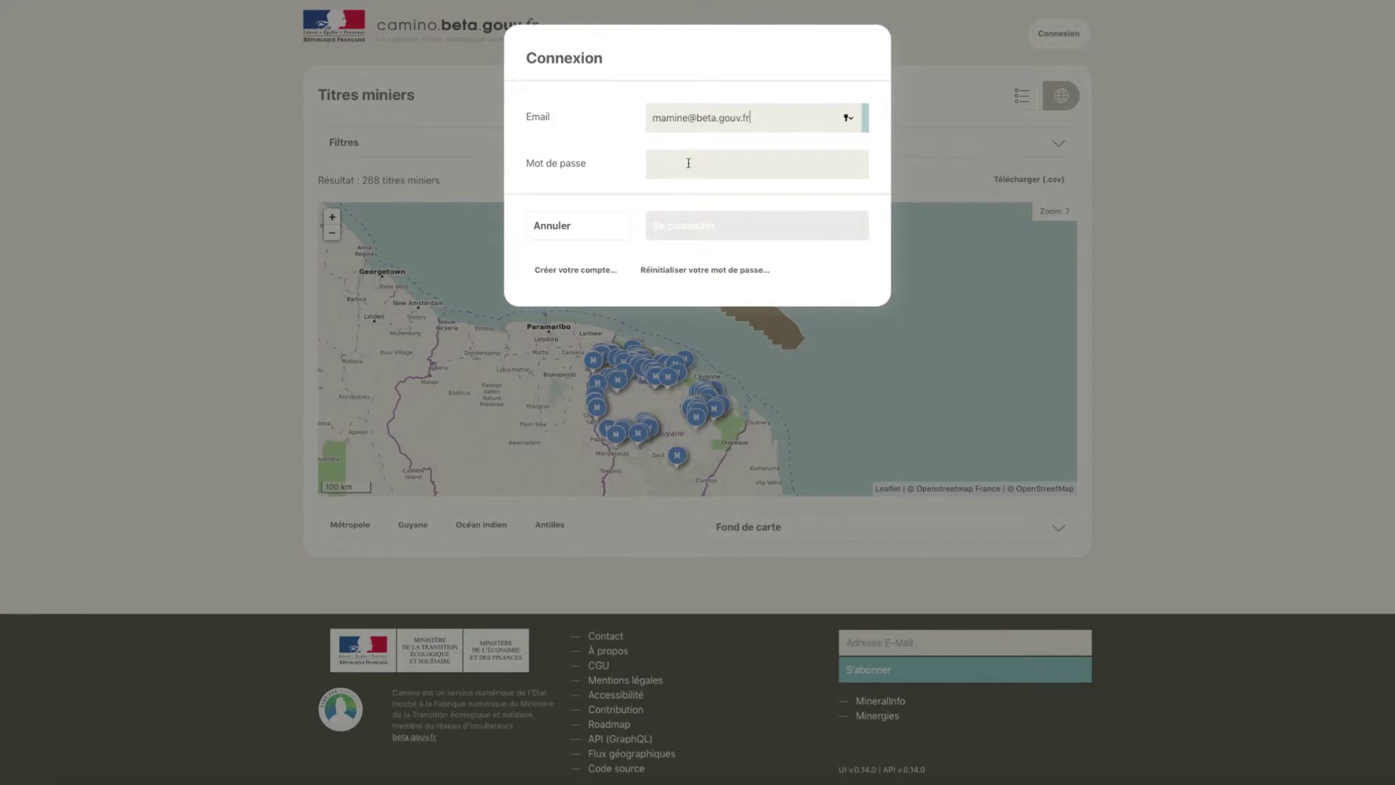
pyautogui.click(688, 163)
pyautogui.write('••')
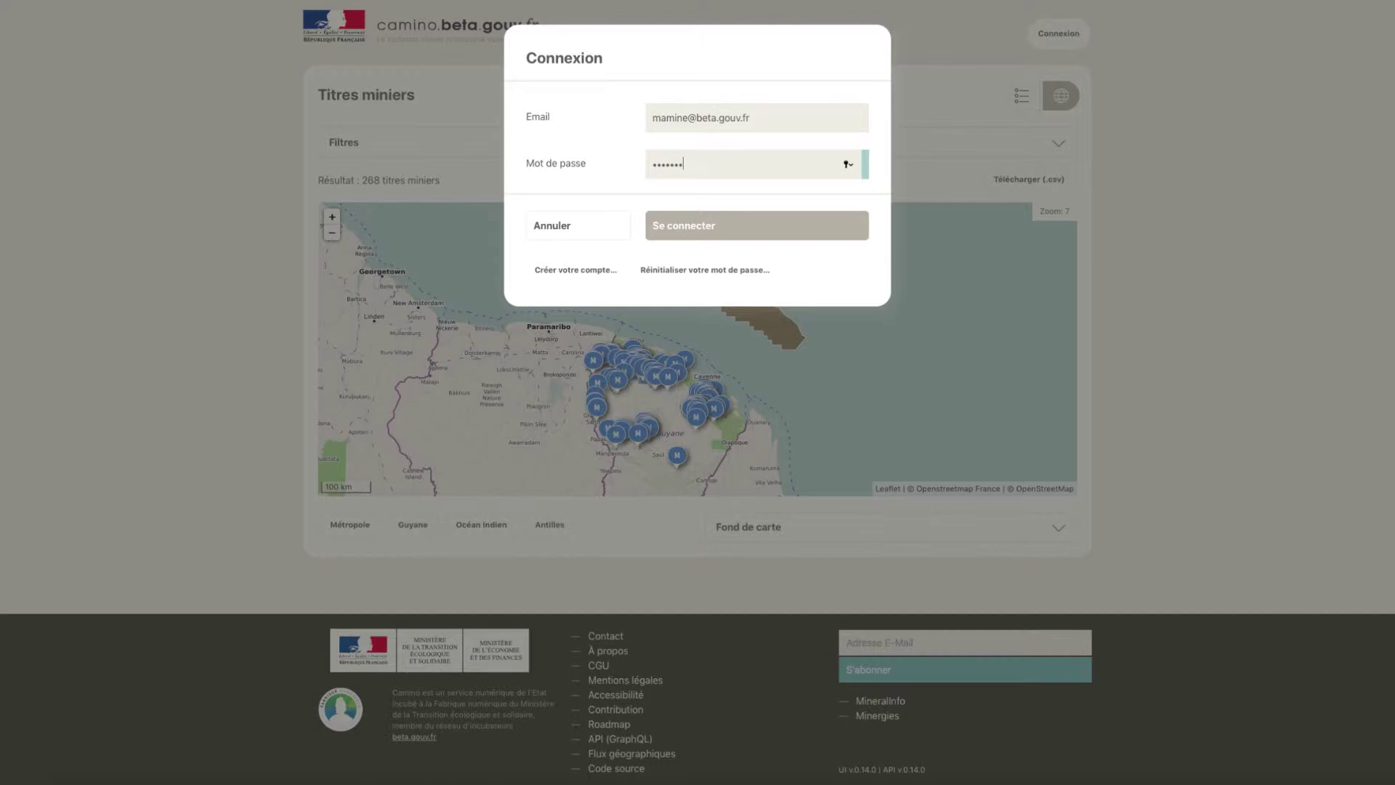
pyautogui.write('••••••')
pyautogui.click(717, 226)
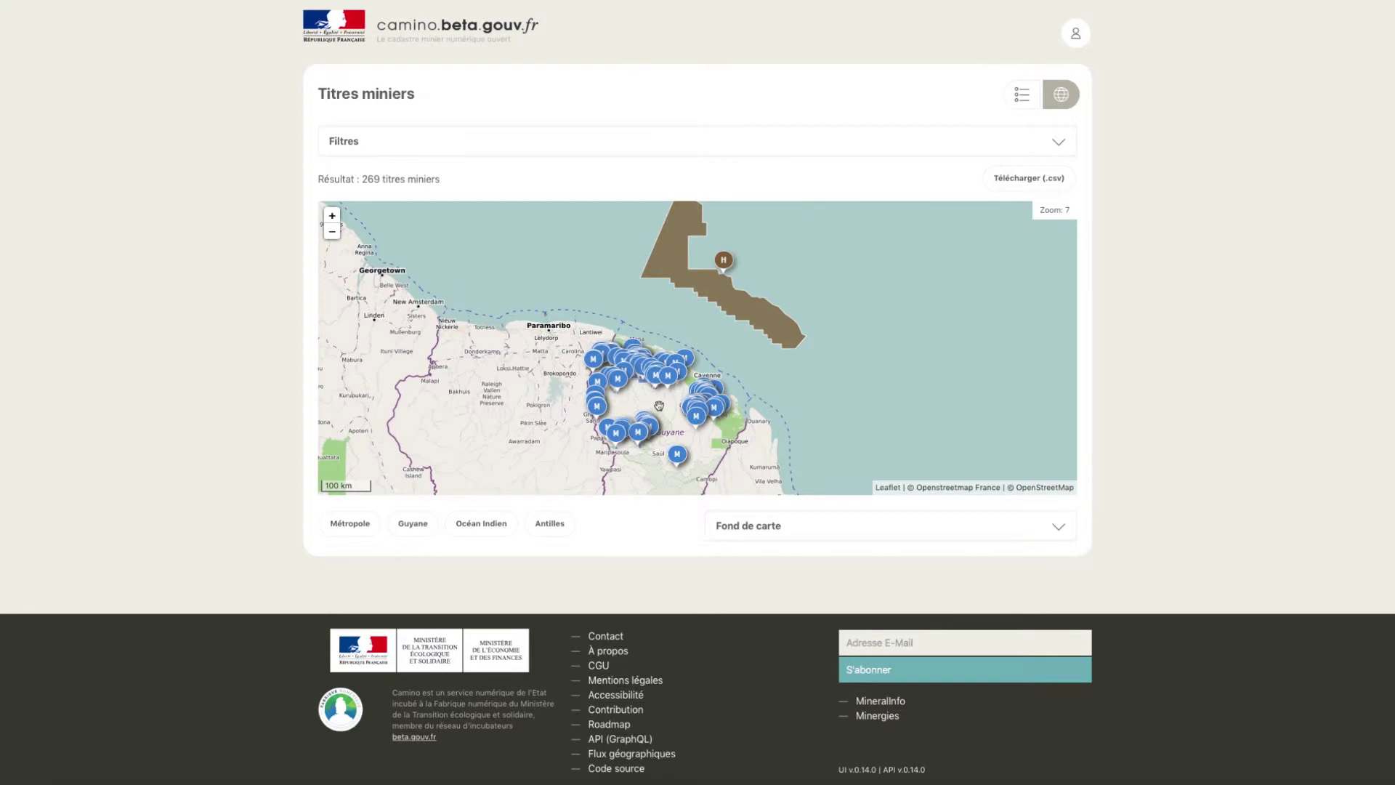
# - Filter the mining titles by the company 'S.M.O' in the Entreprises filter
pyautogui.click(1030, 98)
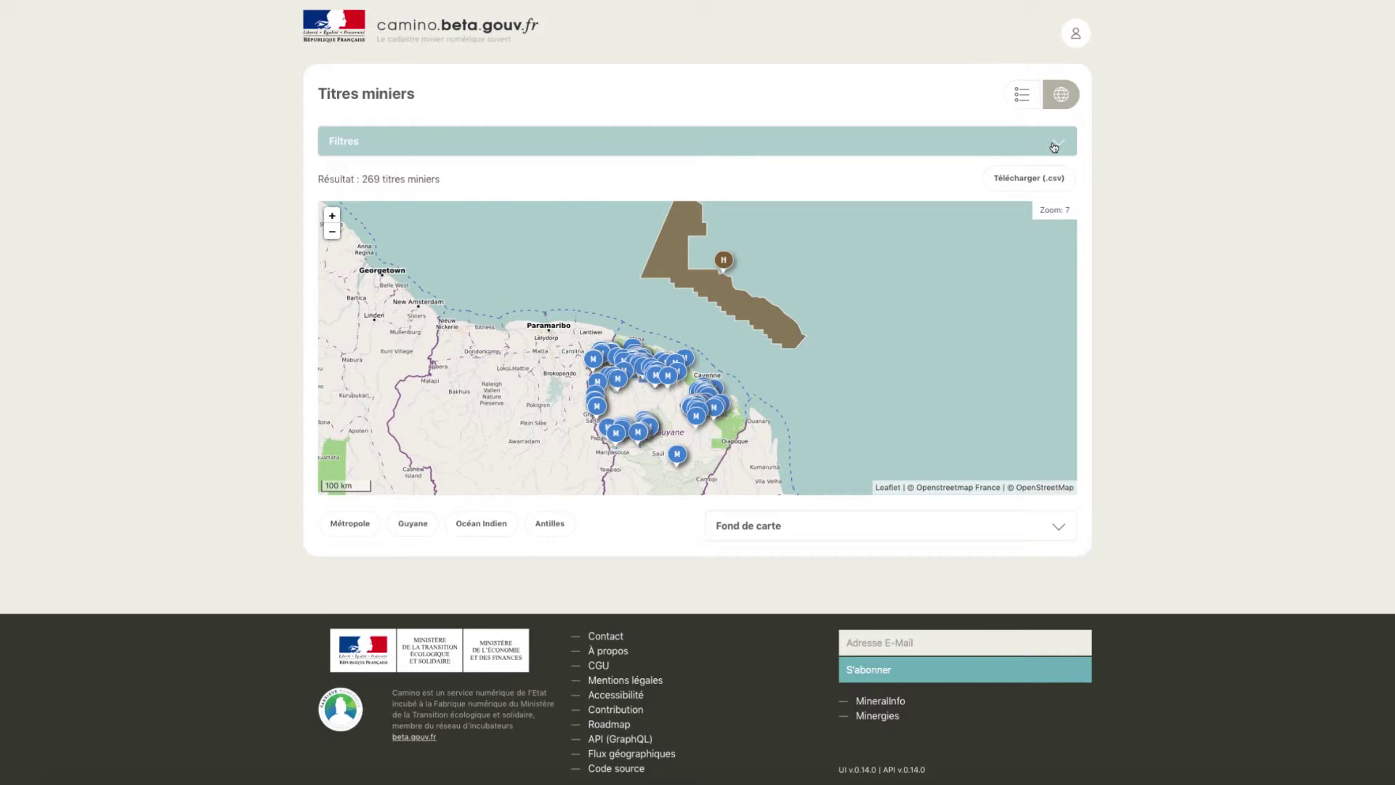
pyautogui.click(1053, 148)
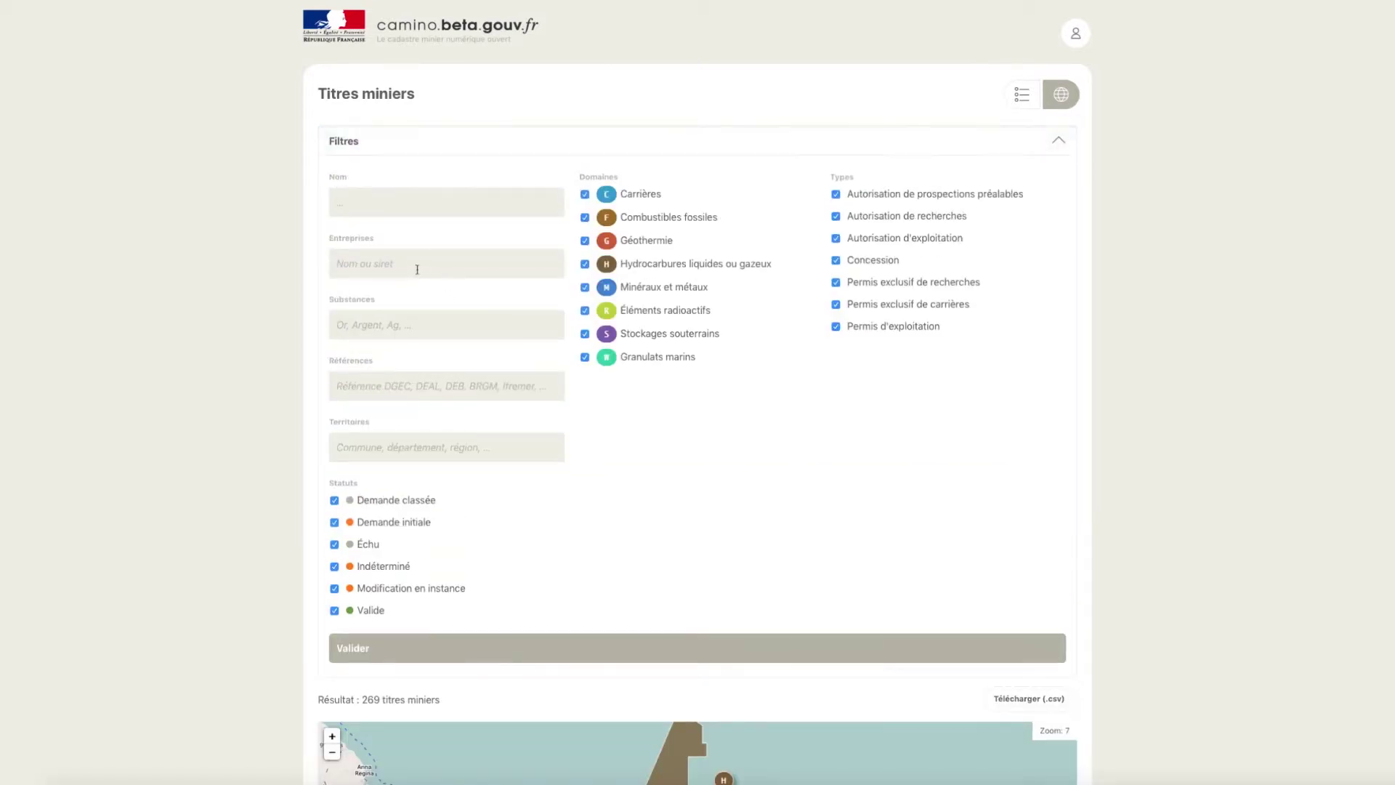
pyautogui.click(417, 269)
pyautogui.write('S.M.O')
pyautogui.click(573, 655)
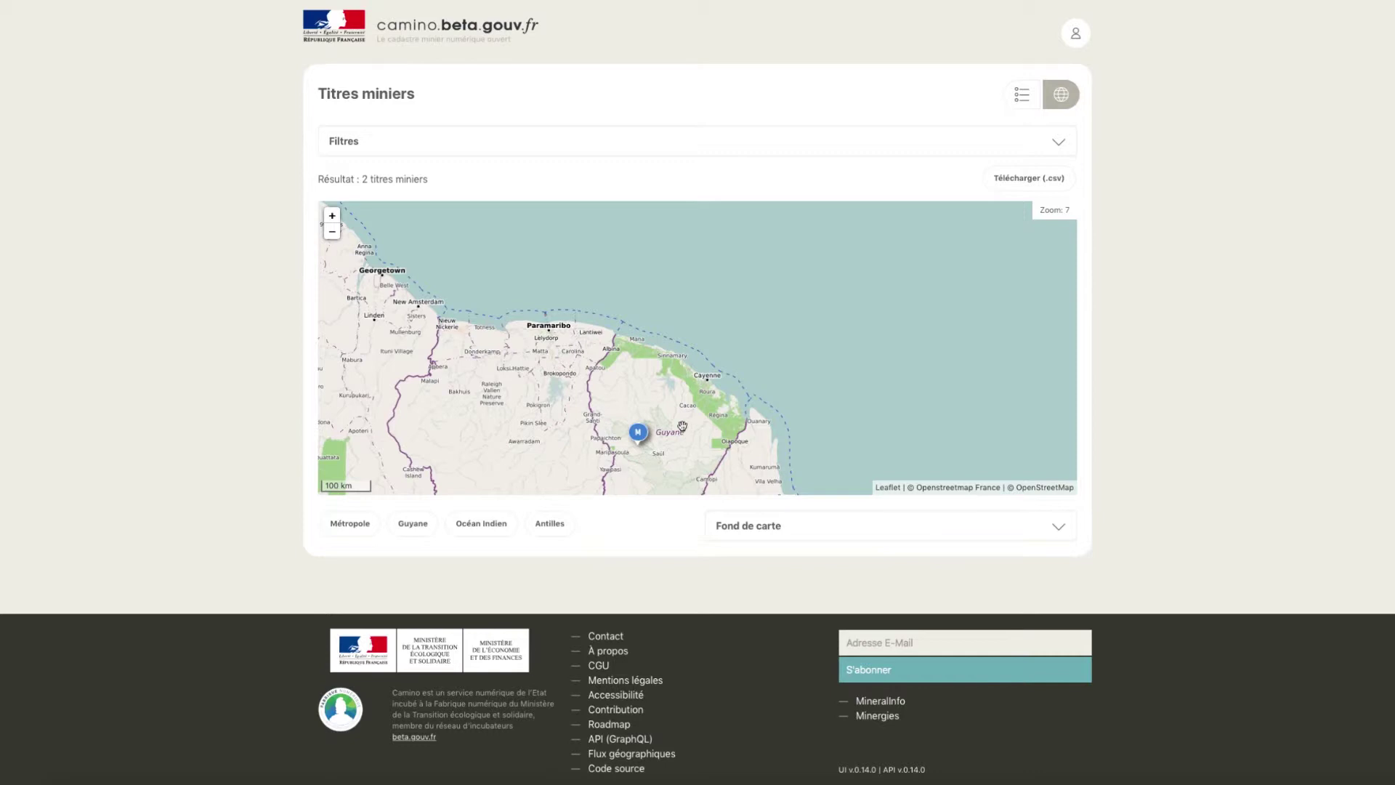
# - Switch to the table view listing Marquis Ne and Riviere Petit Inini
pyautogui.click(1022, 94)
pyautogui.click(1022, 94)
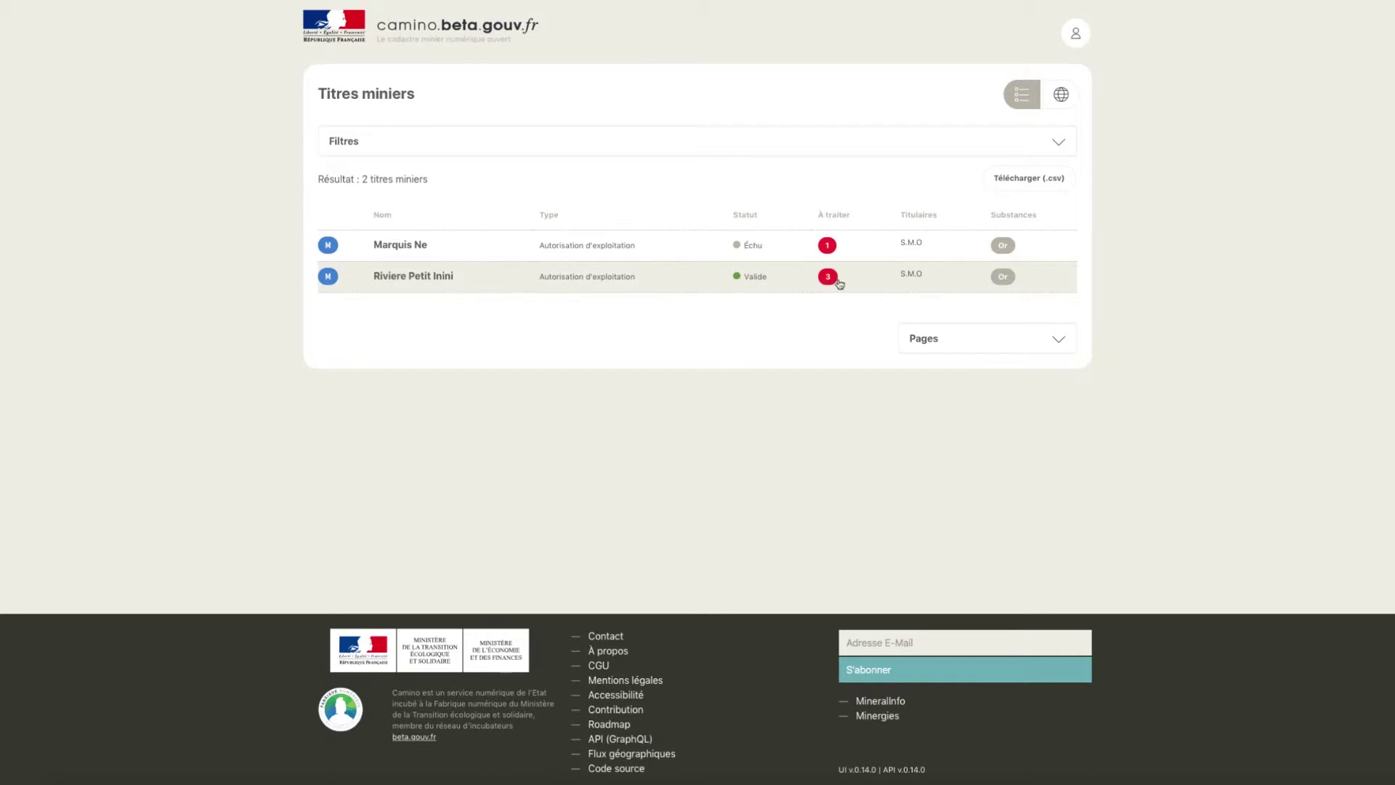
# - Open the Riviere Petit Inini title's detail page
pyautogui.click(796, 281)
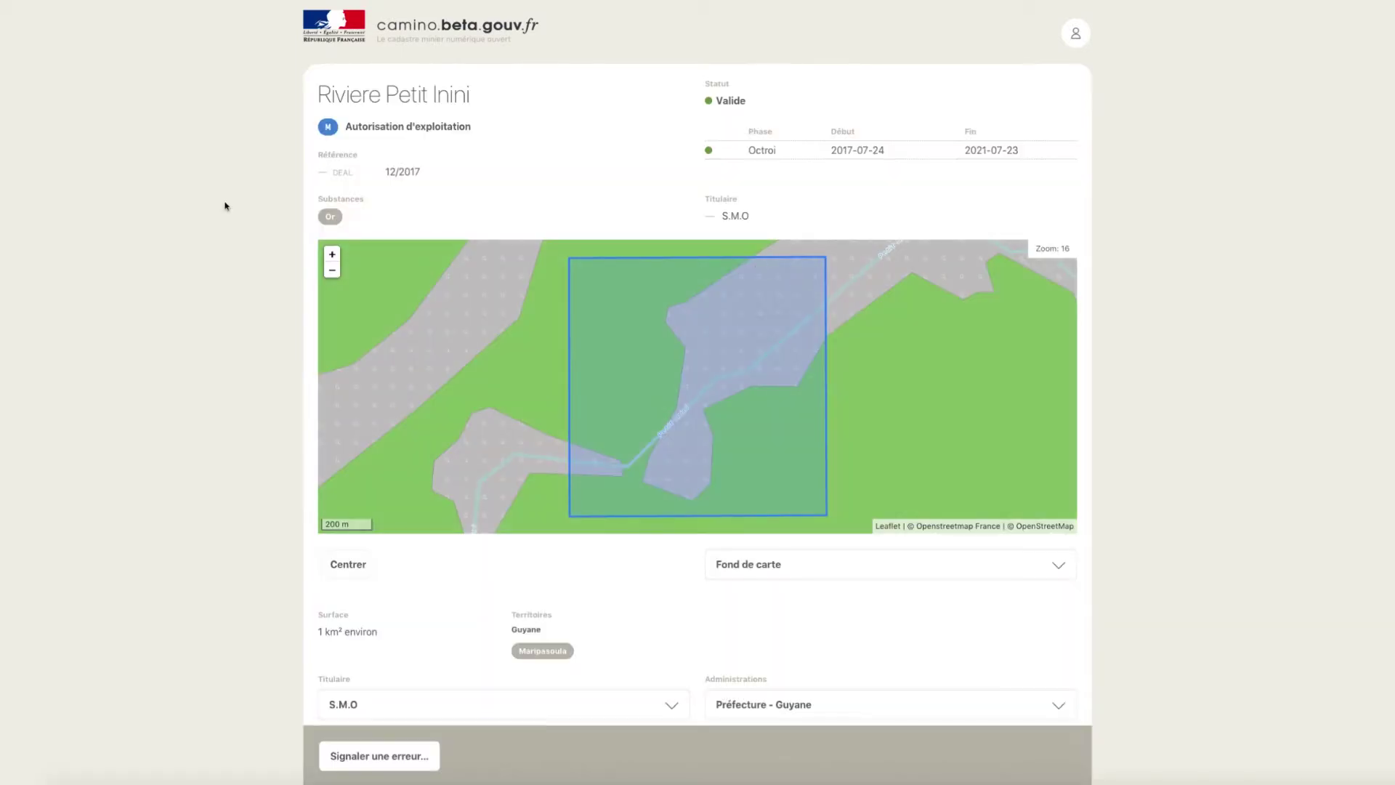
pyautogui.scroll(-3, 259, 332)
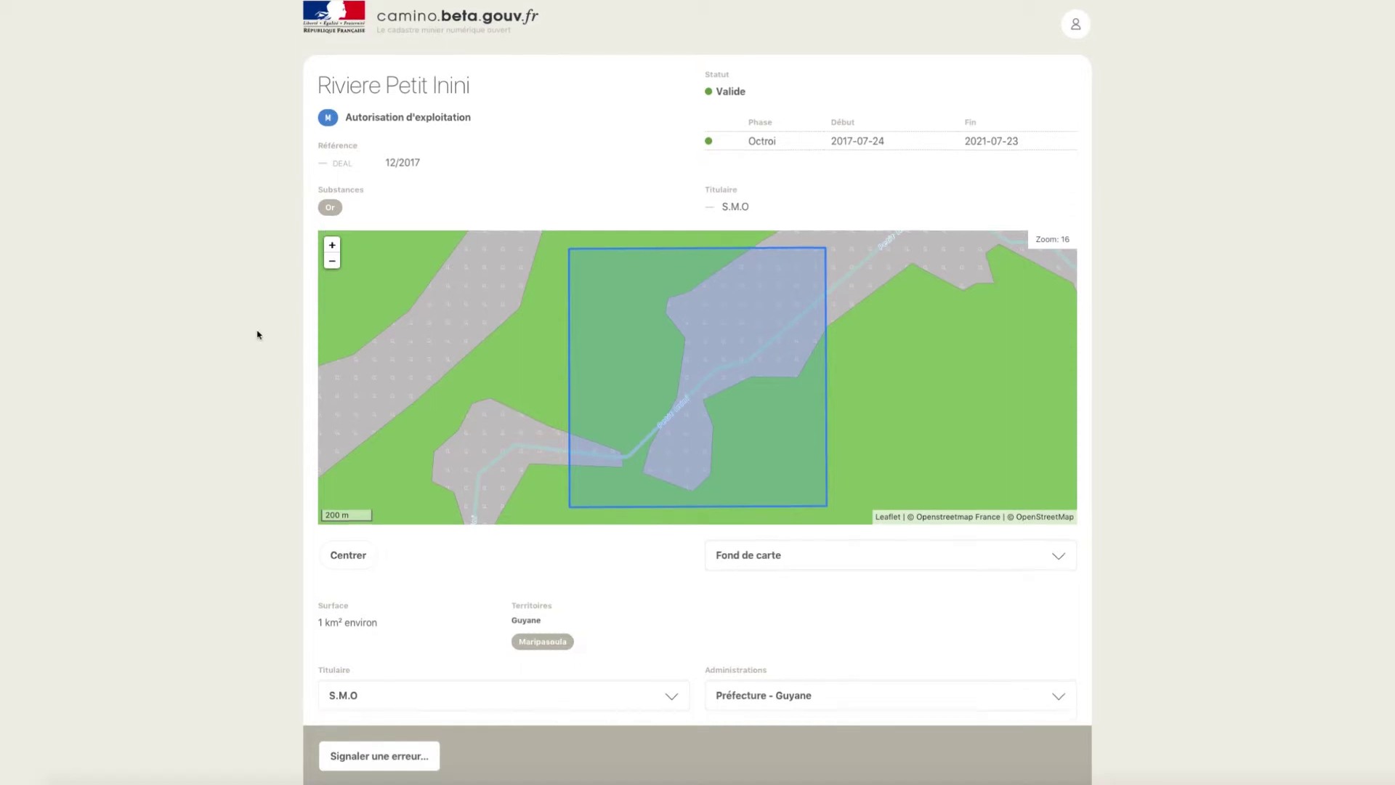
pyautogui.scroll(-2, 259, 332)
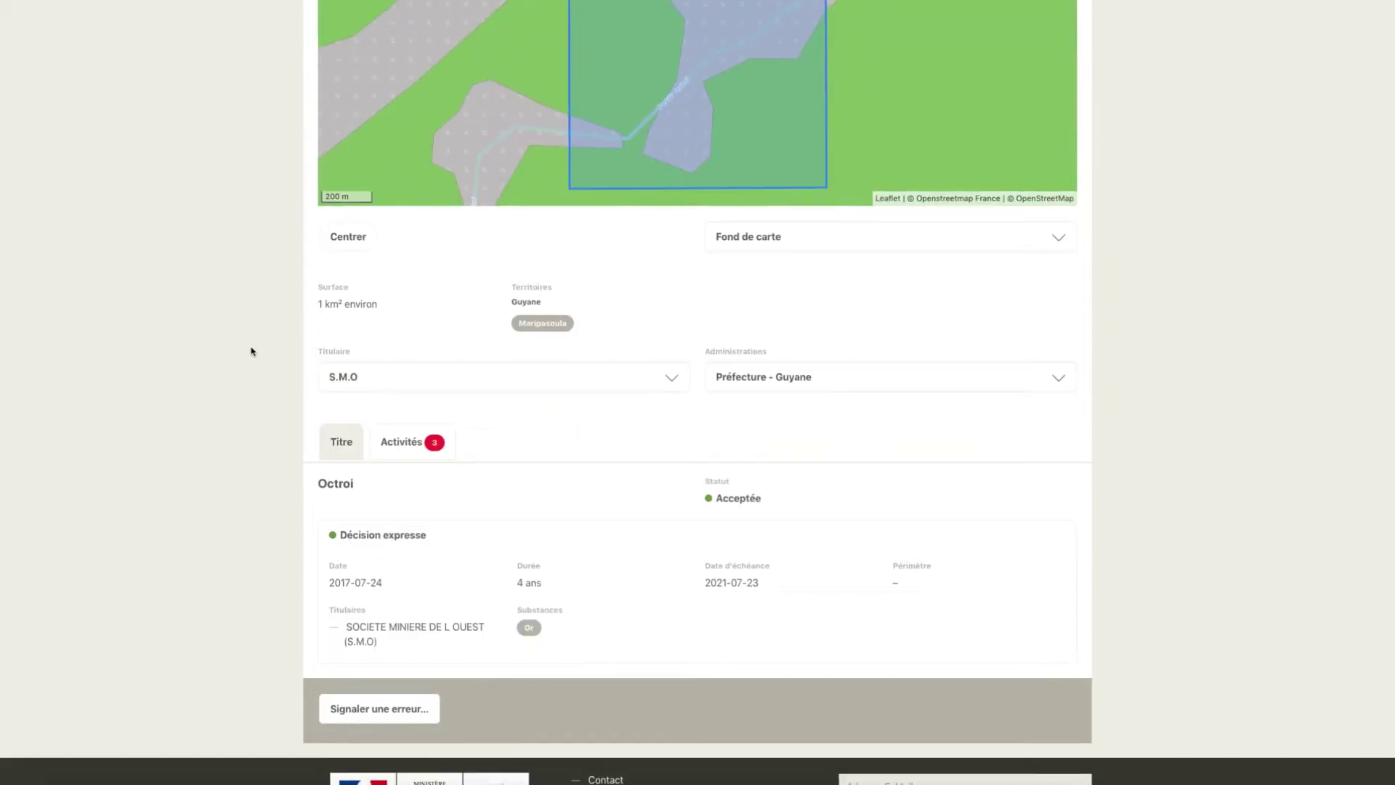
# - Show its Activités tab and review the 2018 quarterly reports still to fill in
pyautogui.click(400, 449)
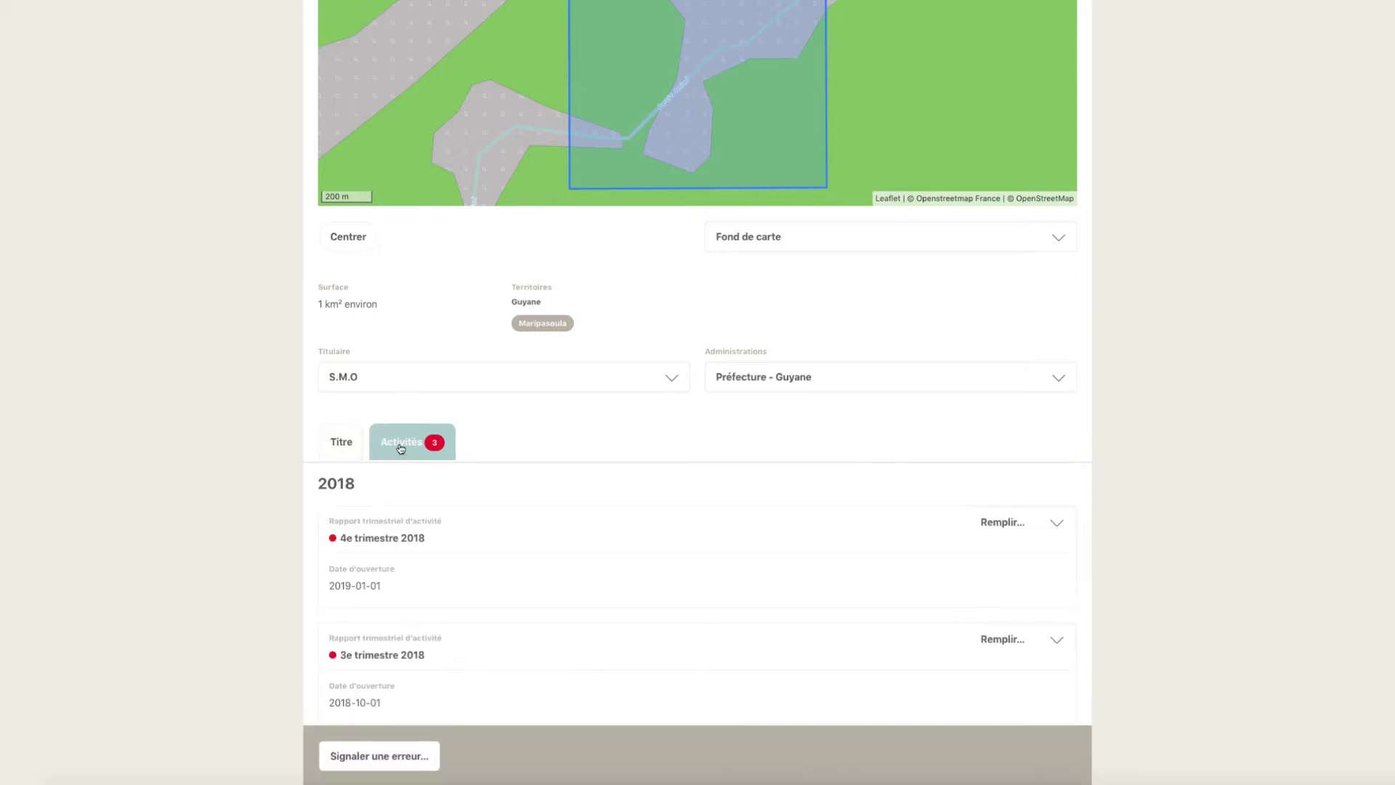
pyautogui.scroll(-3, 1251, 401)
pyautogui.scroll(-2, 1250, 403)
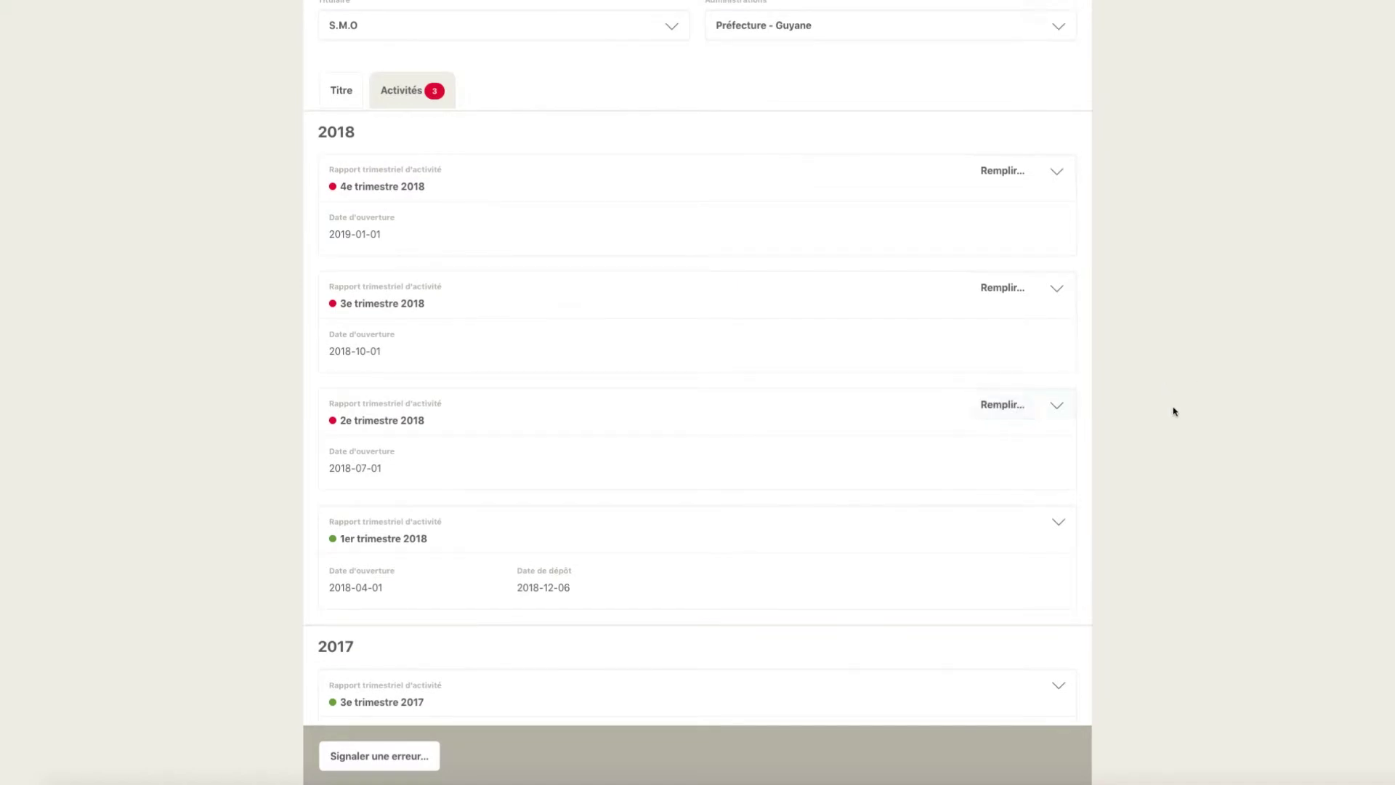
pyautogui.scroll(-1, 1173, 412)
pyautogui.scroll(-5, 1173, 412)
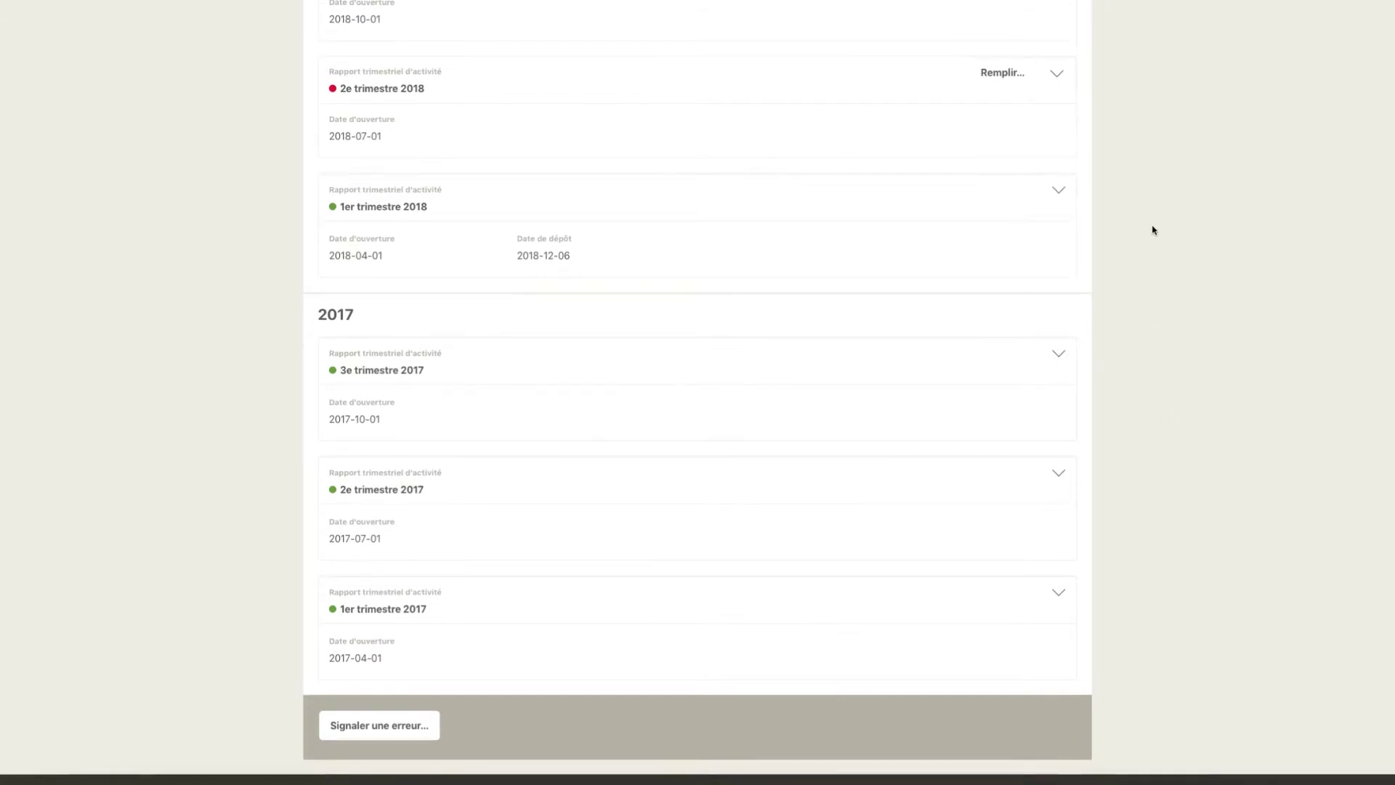
pyautogui.scroll(4, 1150, 212)
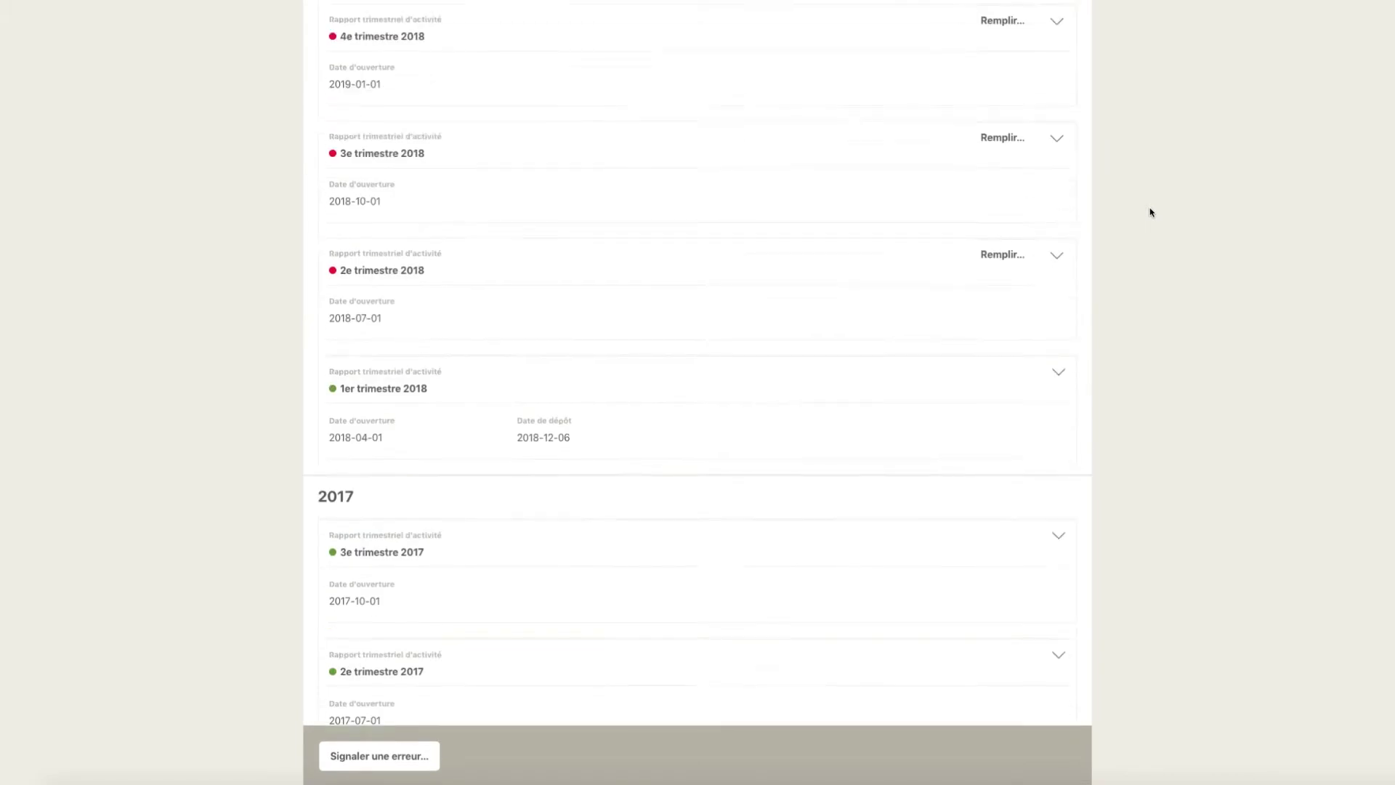
pyautogui.scroll(2, 1151, 213)
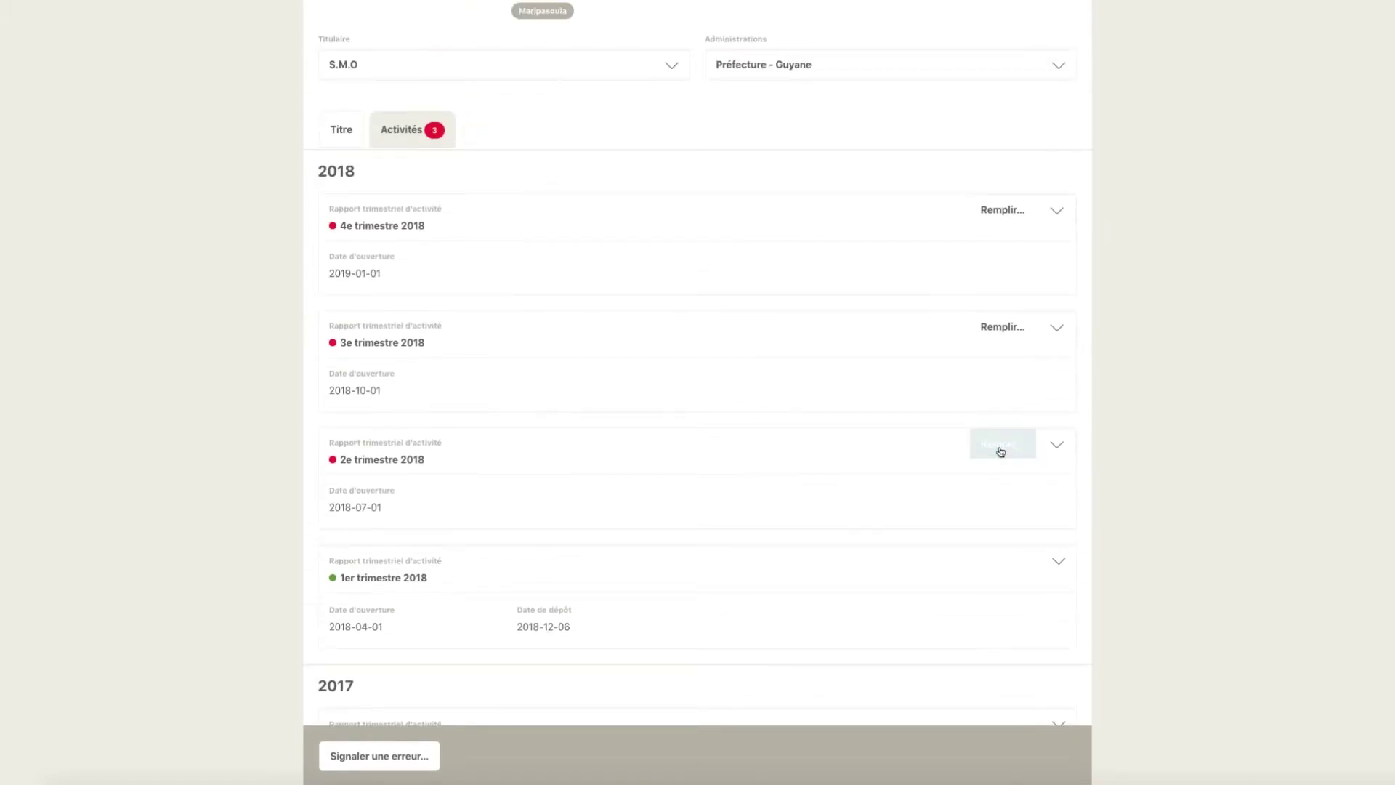
# - Start the 2e trimestre 2018 report with 12500 g raw gold and 0 mercury
pyautogui.click(1000, 448)
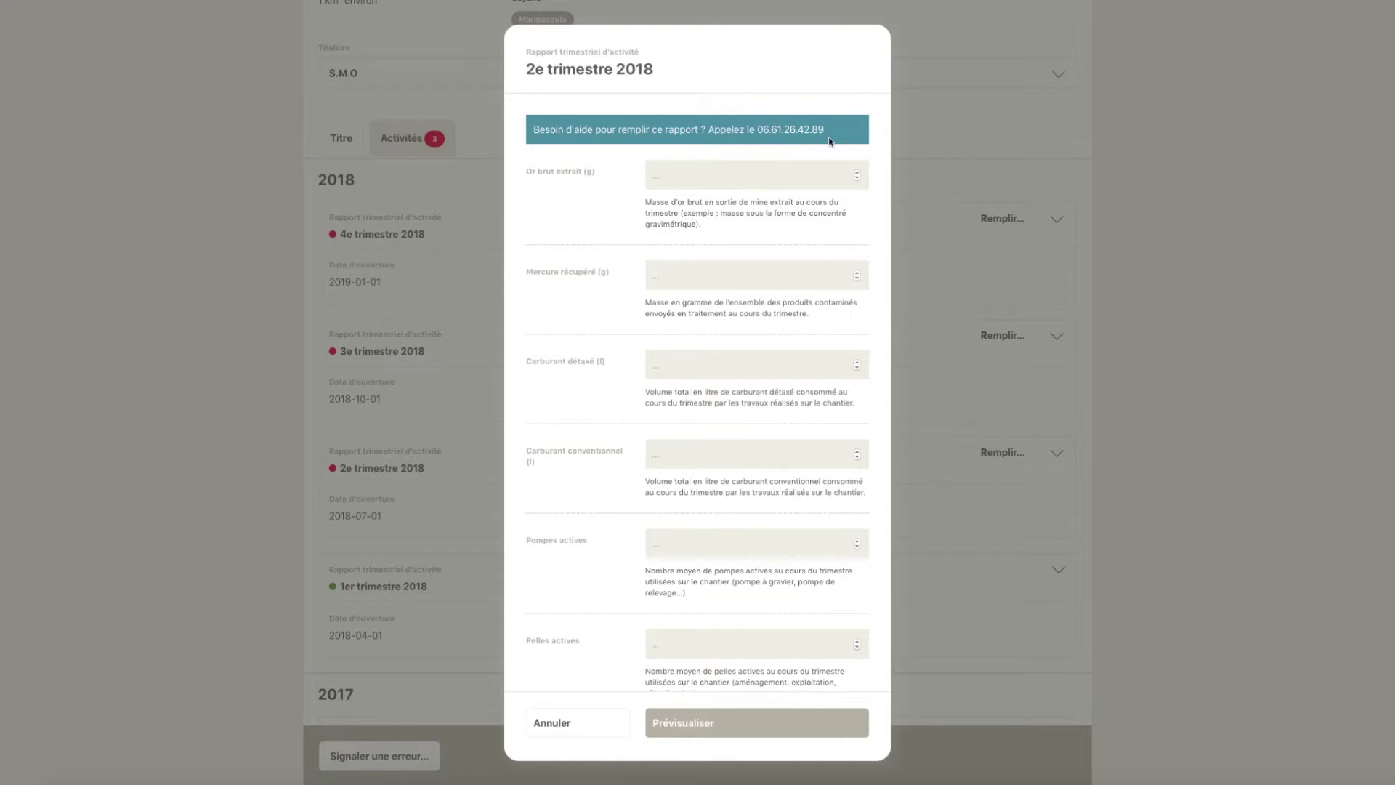
pyautogui.click(702, 179)
pyautogui.write('12500')
pyautogui.click(670, 277)
pyautogui.write('0')
# - Enter 15000 l tax-exempt and 5000 l conventional fuel, 2 pumps, 1 excavator, 3 staff
pyautogui.click(695, 364)
pyautogui.write('15000')
pyautogui.click(692, 458)
pyautogui.write('5000')
pyautogui.click(688, 550)
pyautogui.write('2')
pyautogui.click(679, 645)
pyautogui.scroll(-3, 587, 607)
pyautogui.press('Tab')
pyautogui.write('3')
pyautogui.scroll(-1, 585, 551)
# - Enter 20000 € of environmental protection spending
pyautogui.click(674, 550)
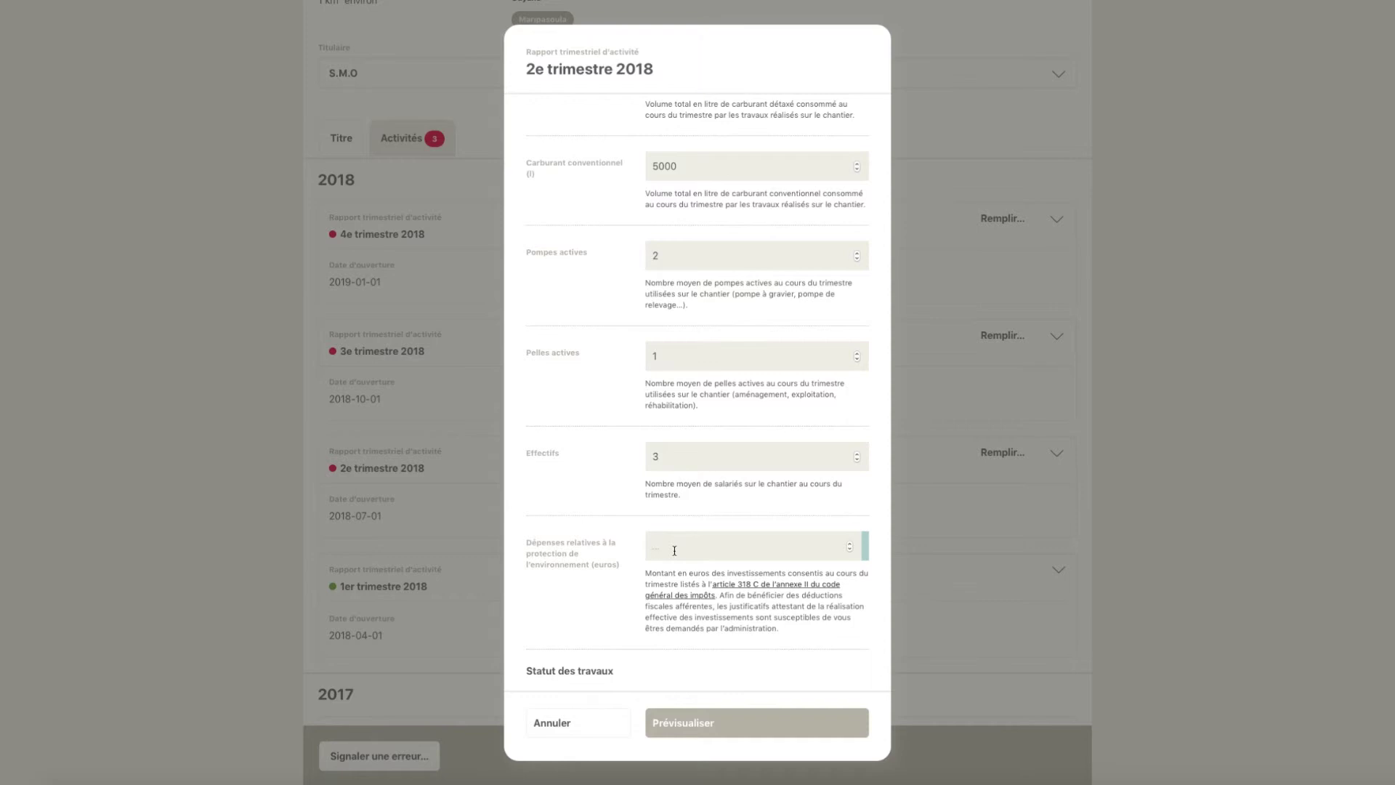
pyautogui.write('20000')
pyautogui.scroll(-4, 589, 545)
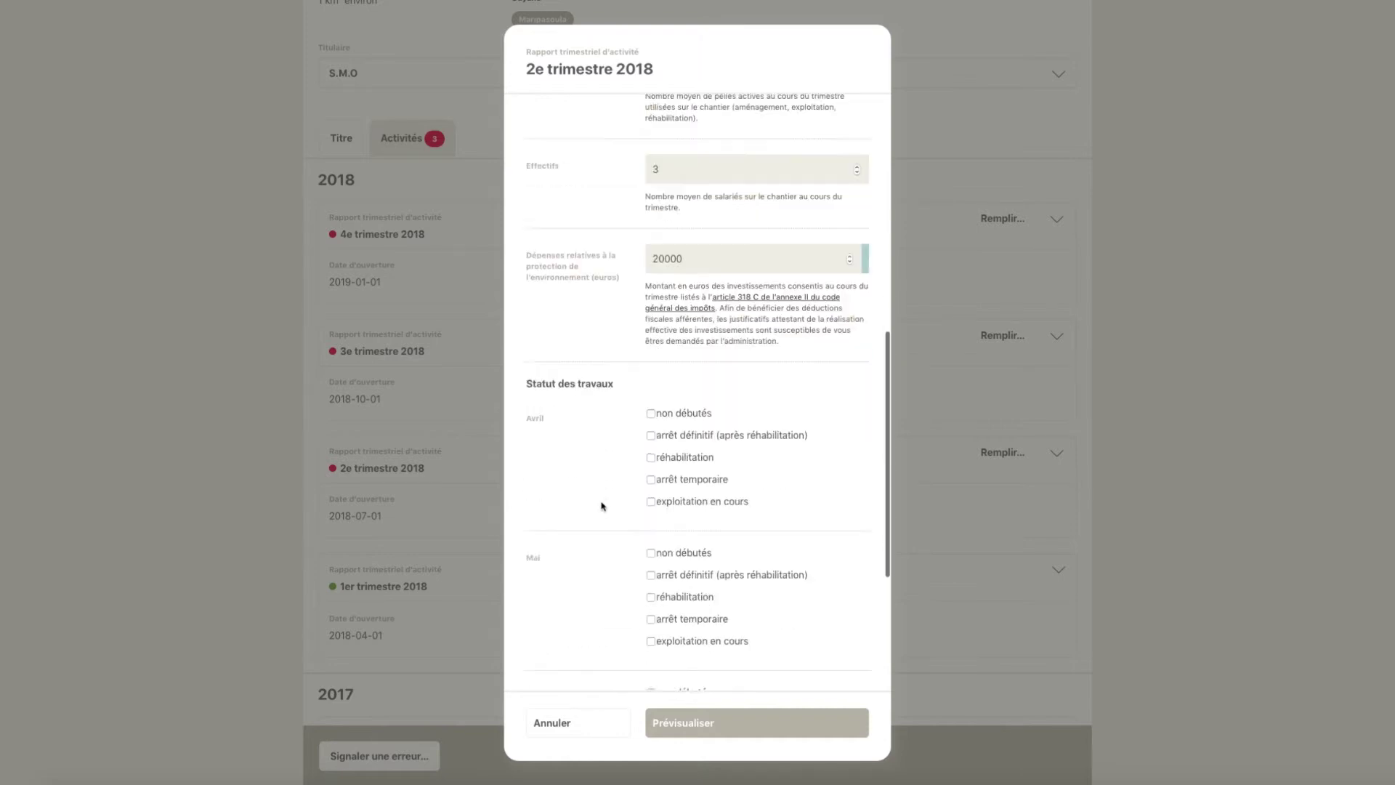
pyautogui.scroll(-1, 602, 506)
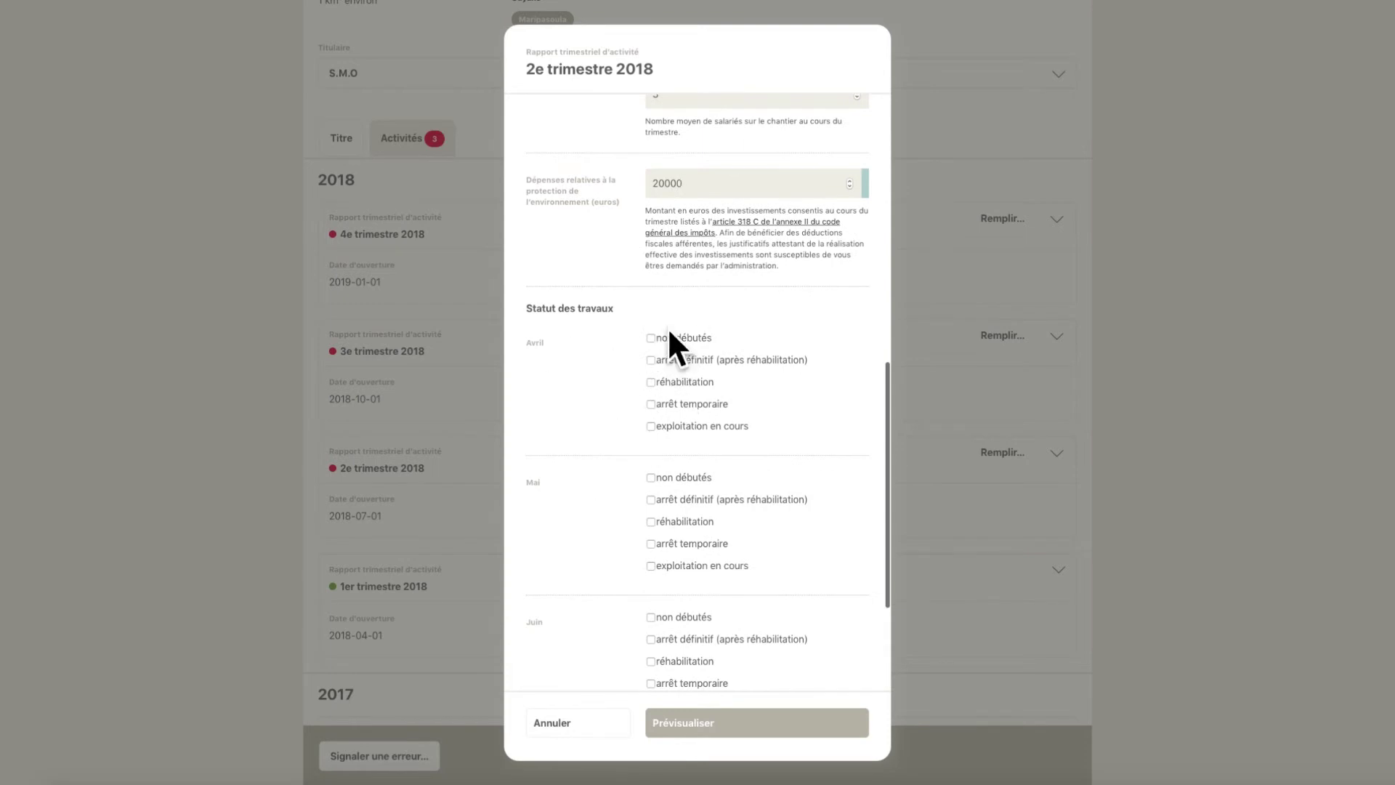
pyautogui.scroll(-1, 794, 605)
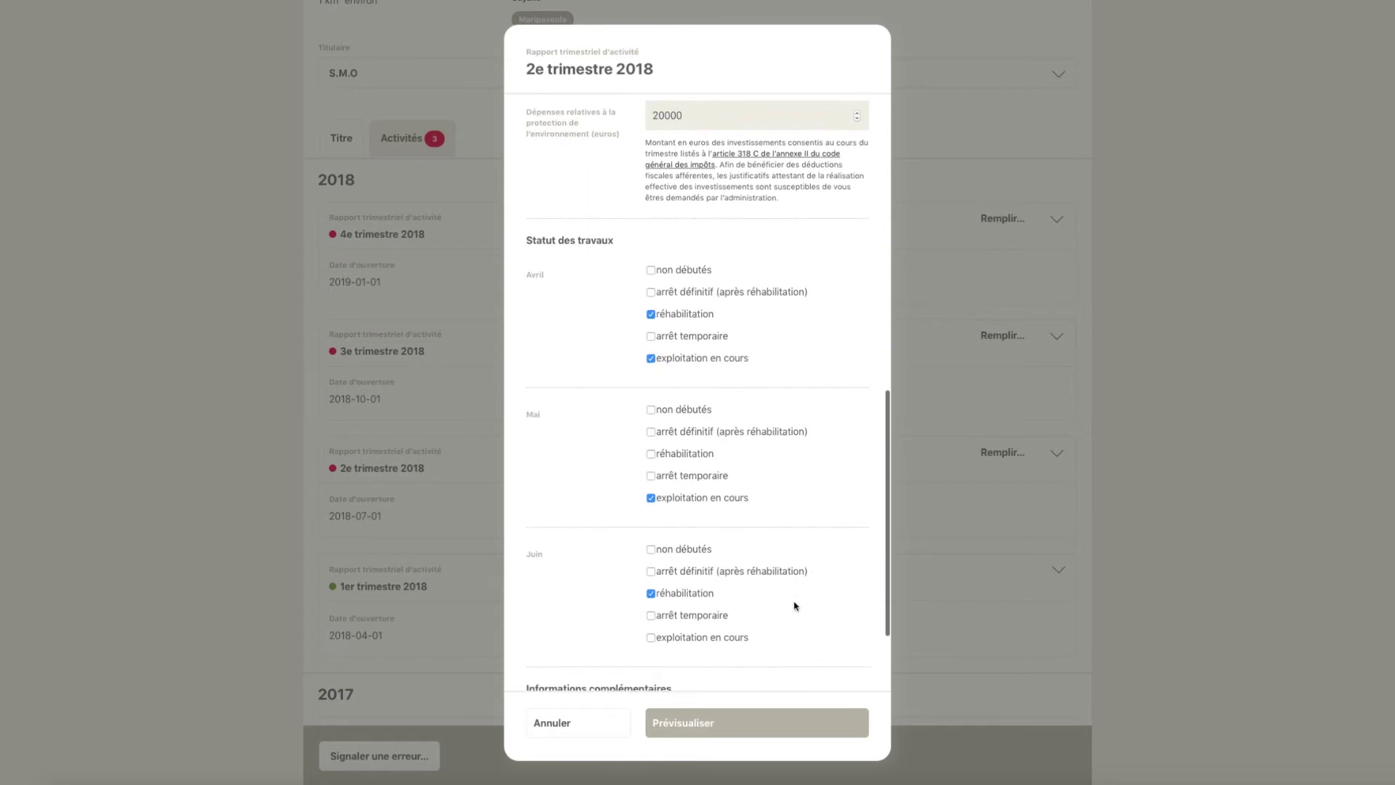
pyautogui.scroll(-2, 794, 605)
# - Add the note 'Pas d'information particulière' and preview the report
pyautogui.click(652, 593)
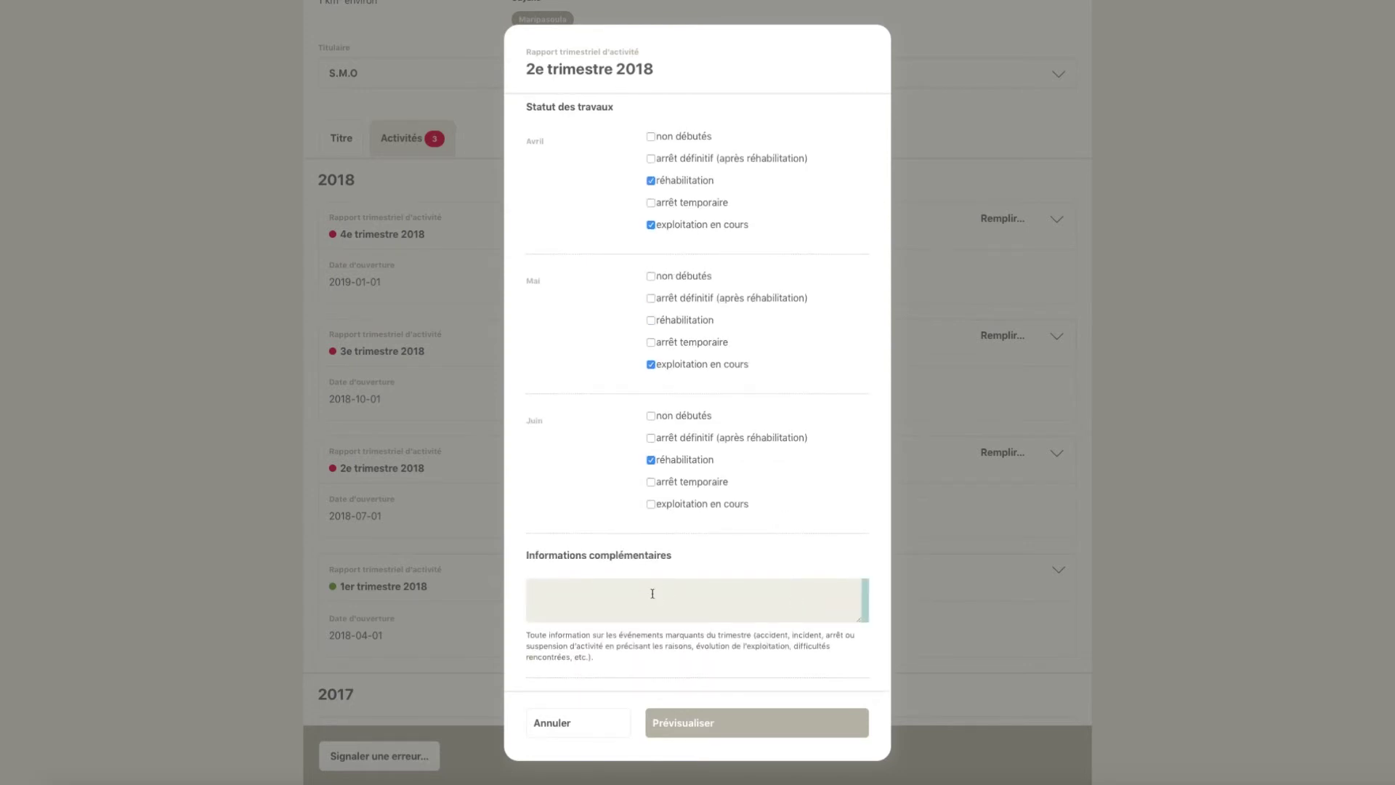
pyautogui.write("Pas d'info")
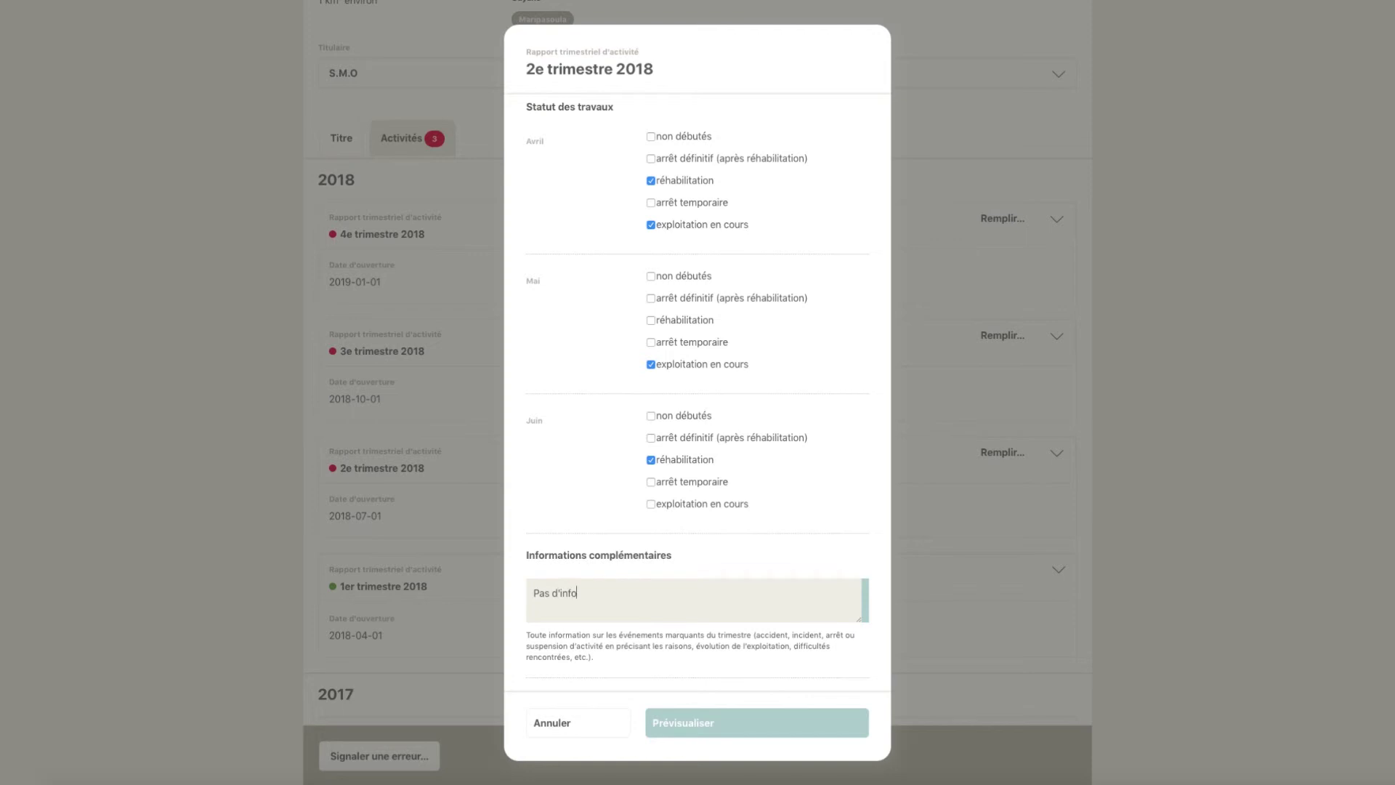
pyautogui.write('rmation particulière')
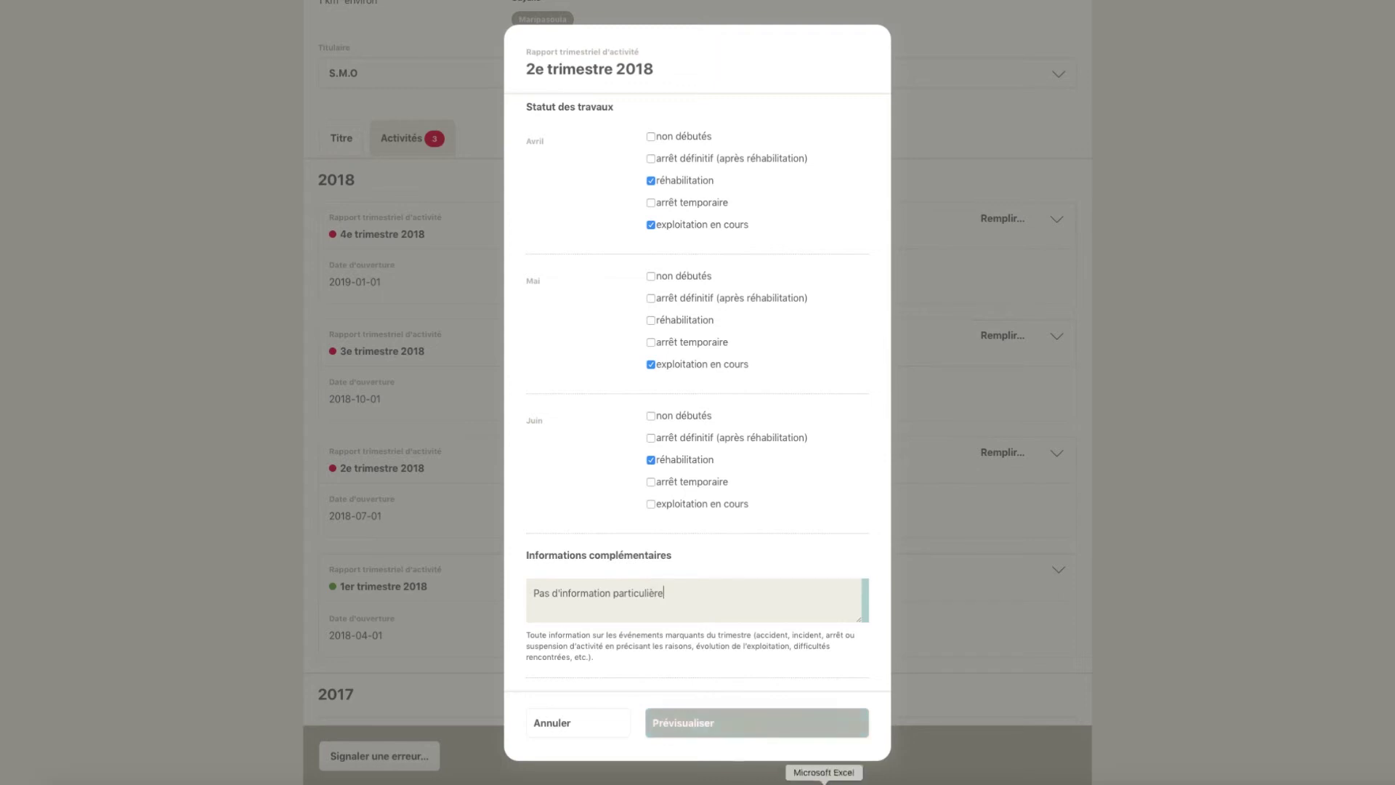
pyautogui.click(696, 724)
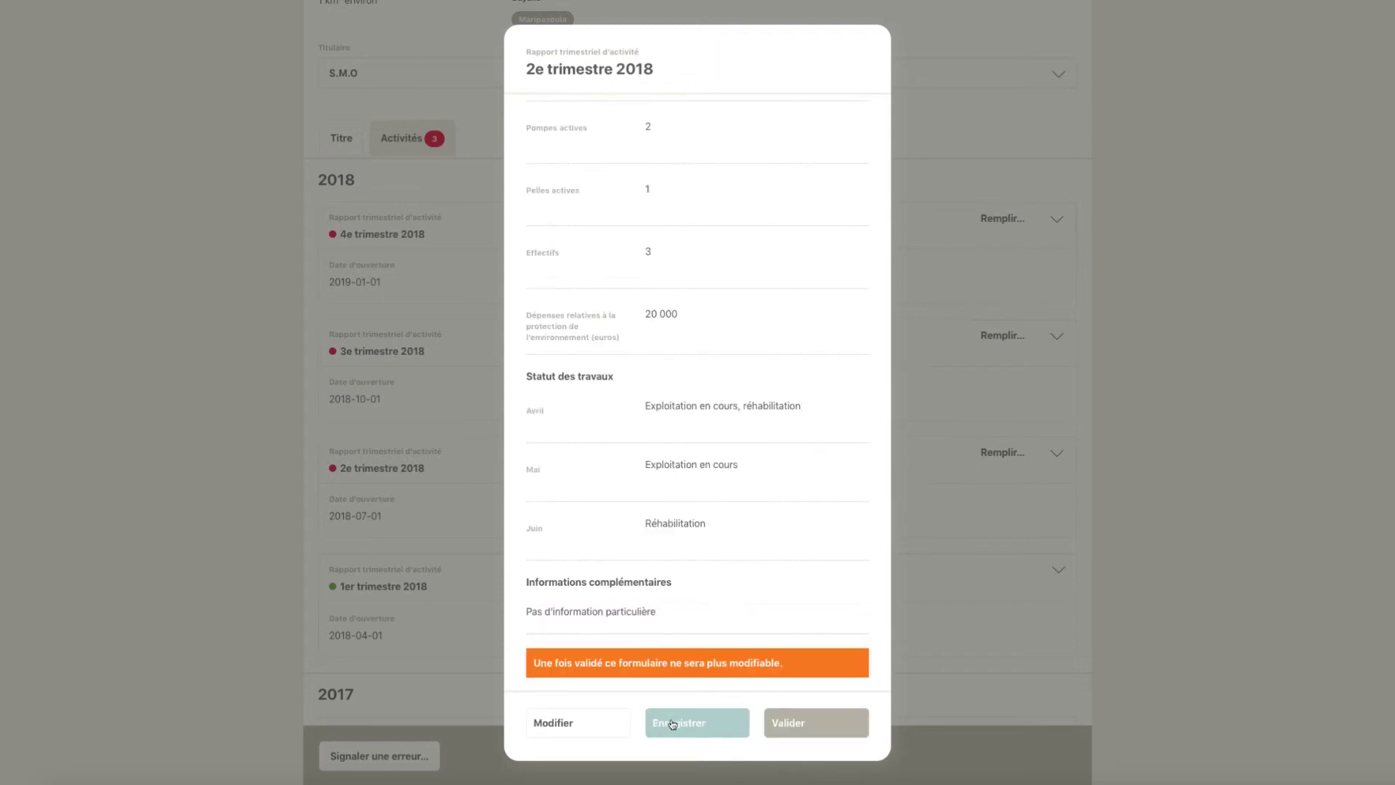
# - Save the 2e trimestre 2018 report without validating it
pyautogui.click(675, 724)
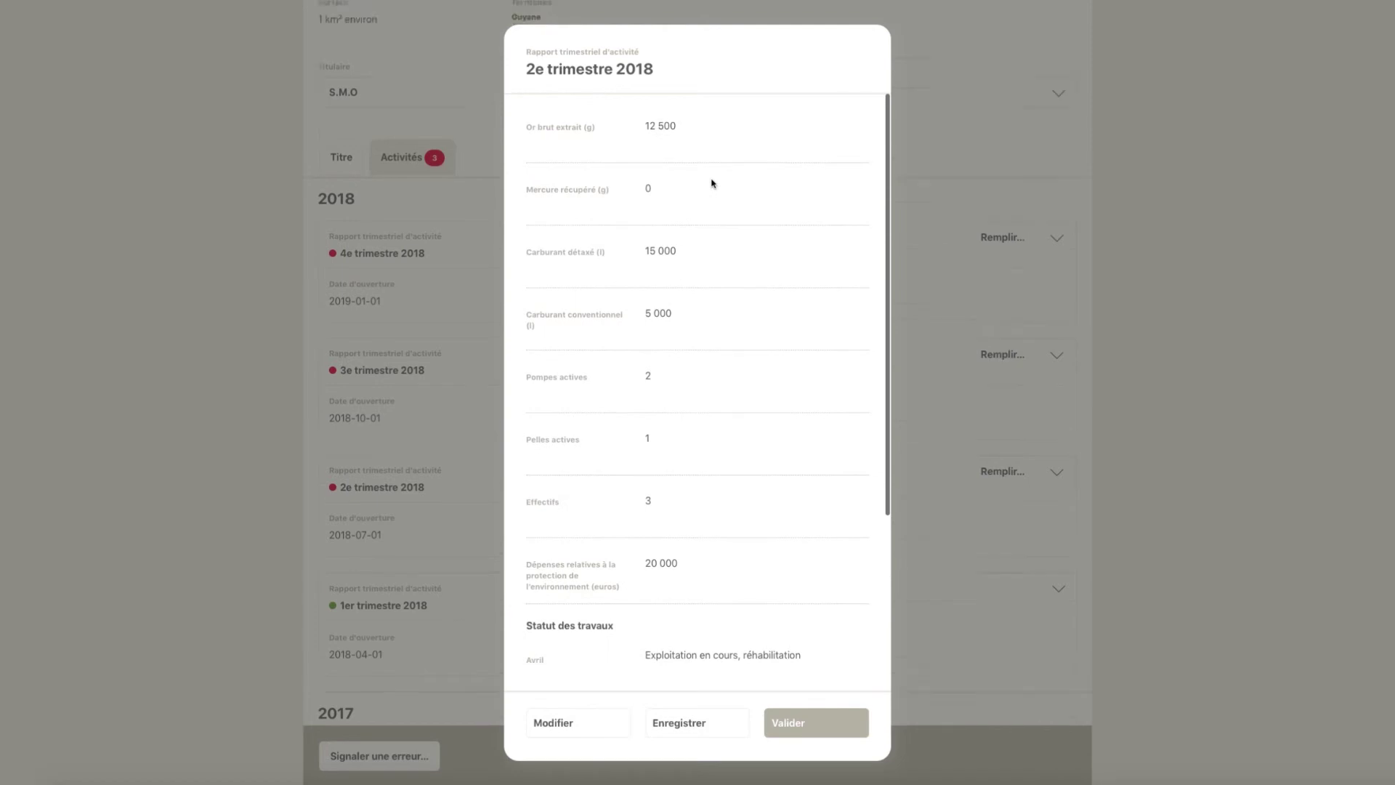
pyautogui.scroll(-5, 767, 458)
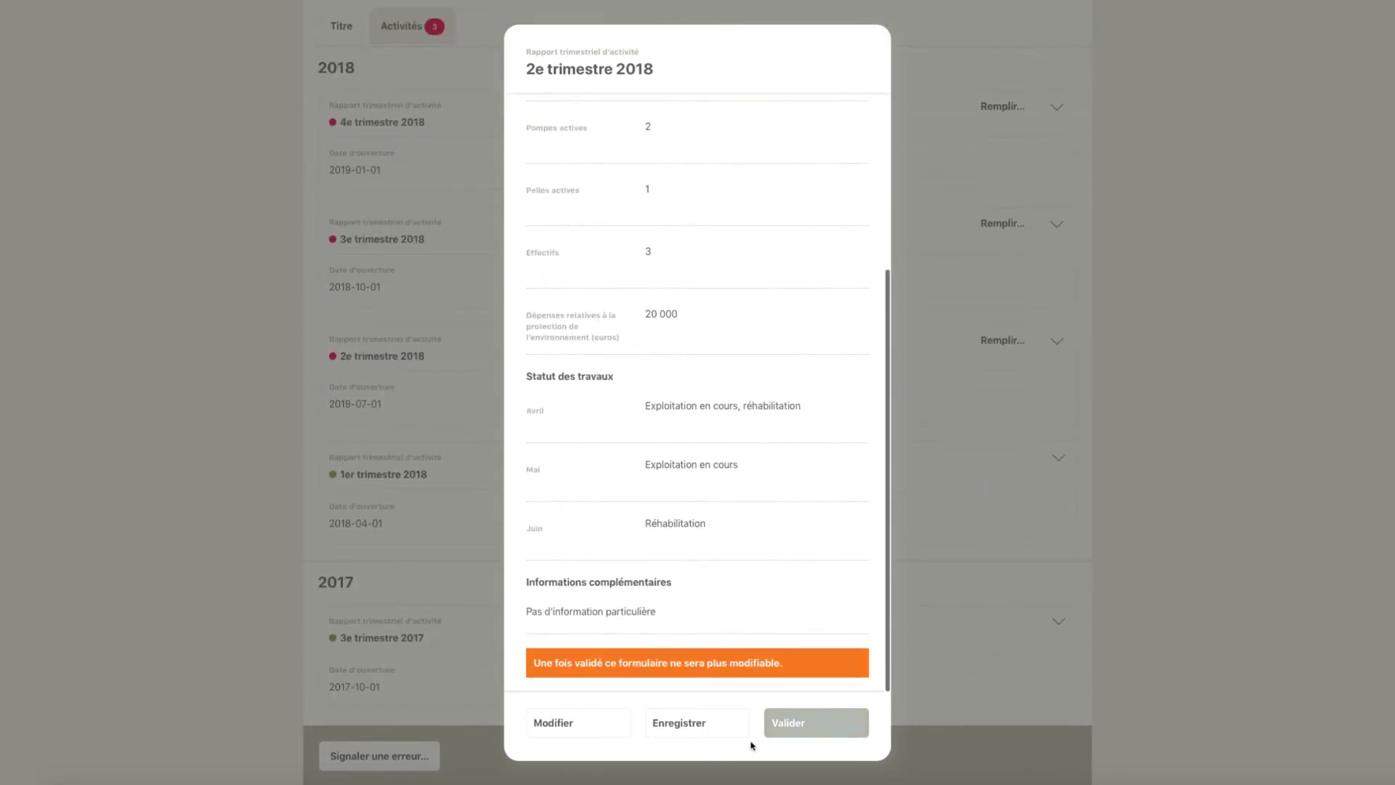
pyautogui.click(710, 729)
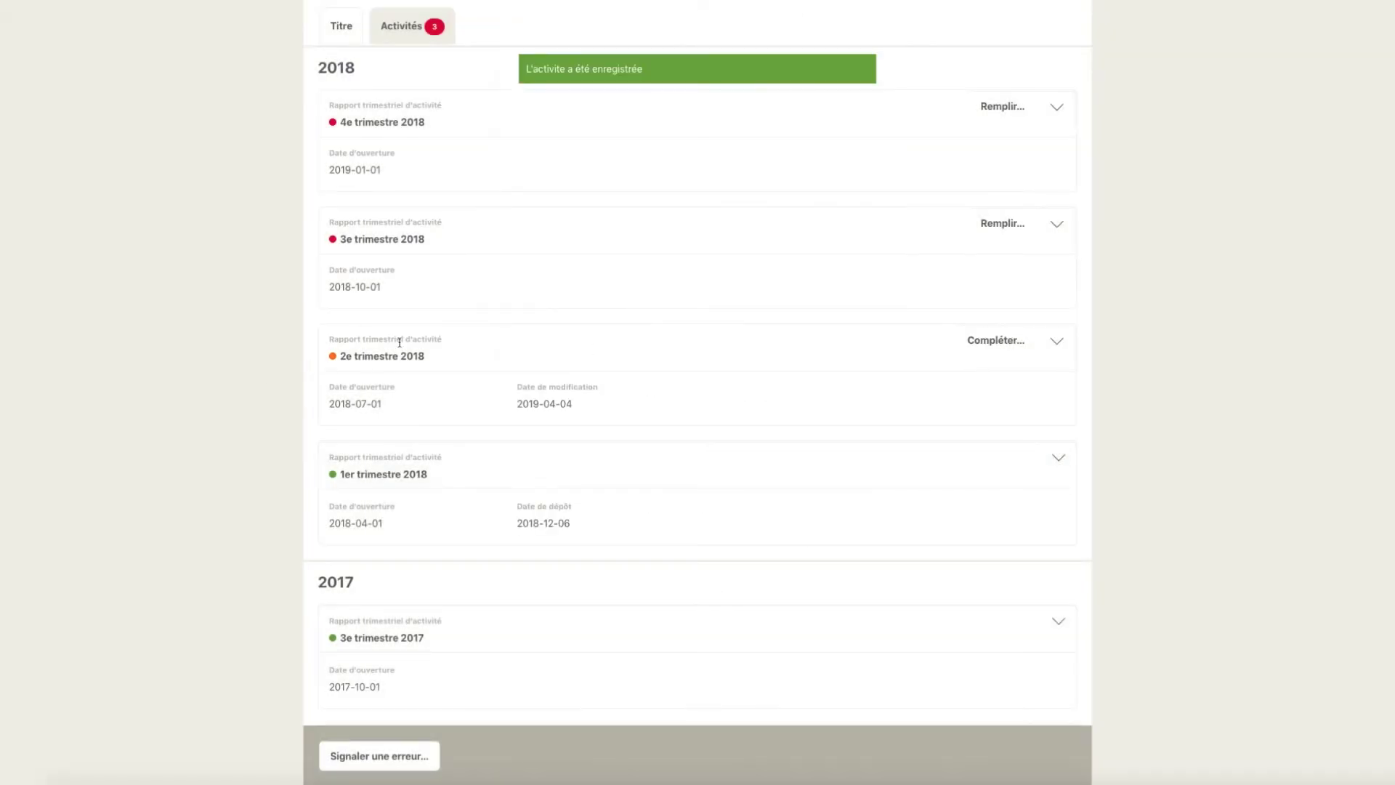
# - Reopen the report, preview it again and validate it as final
pyautogui.click(1009, 347)
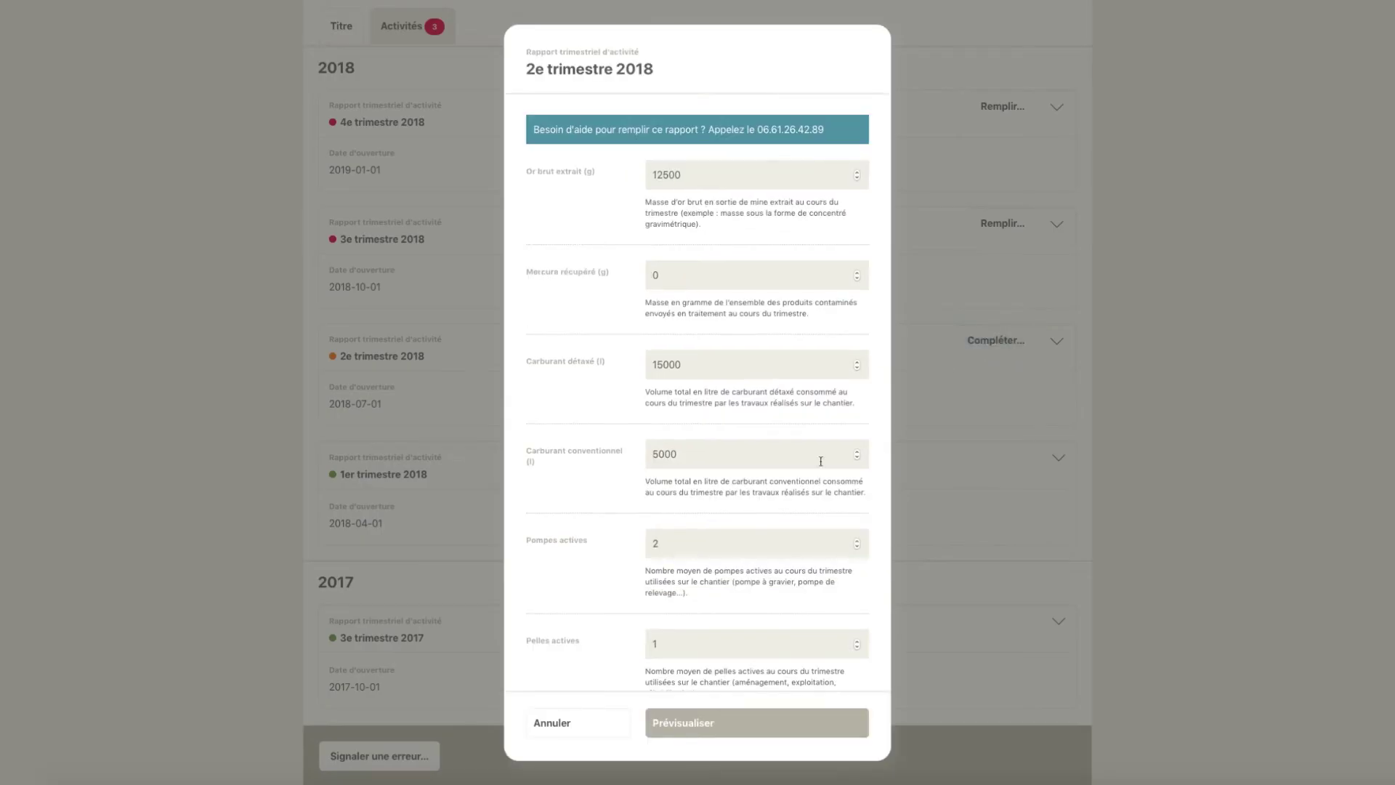
pyautogui.scroll(-10, 765, 579)
pyautogui.click(797, 722)
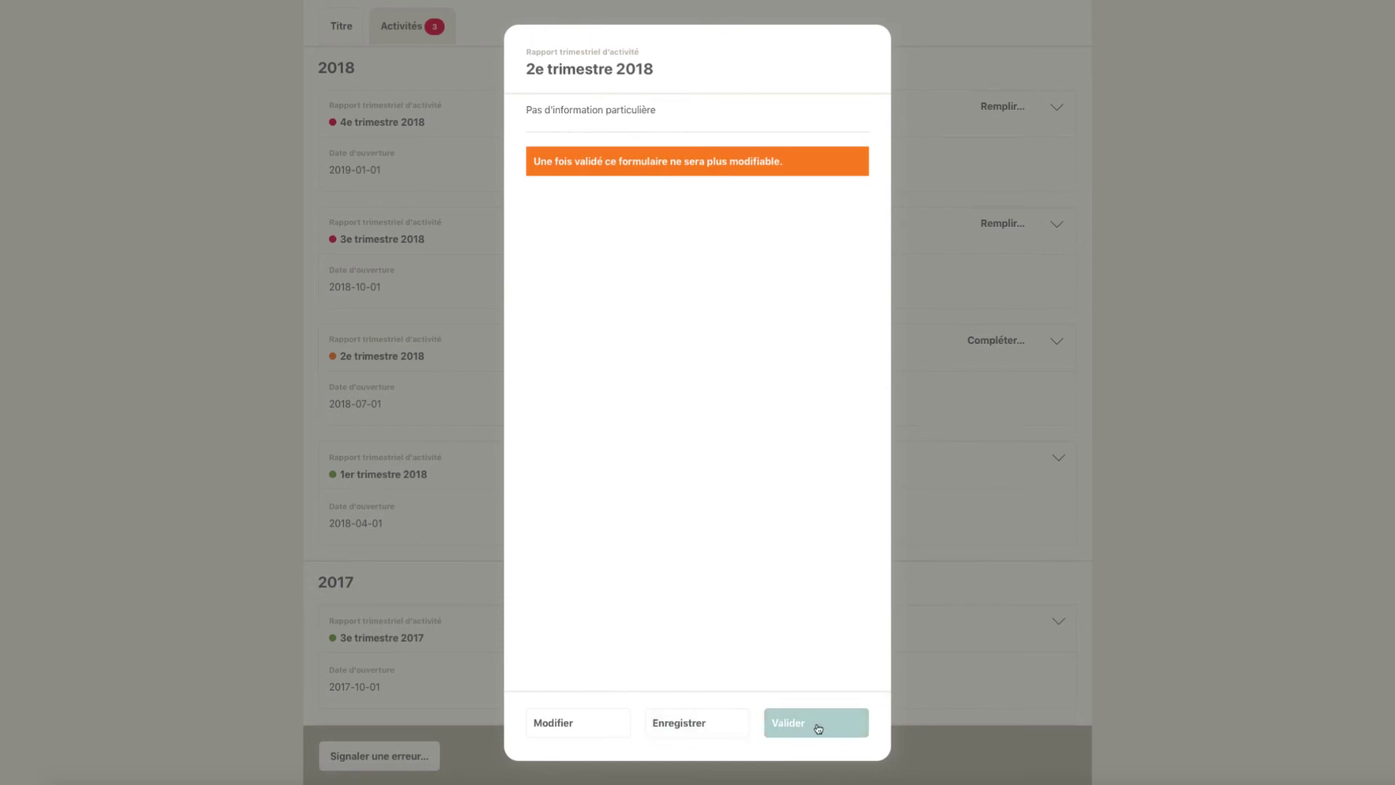
pyautogui.click(814, 727)
pyautogui.click(814, 727)
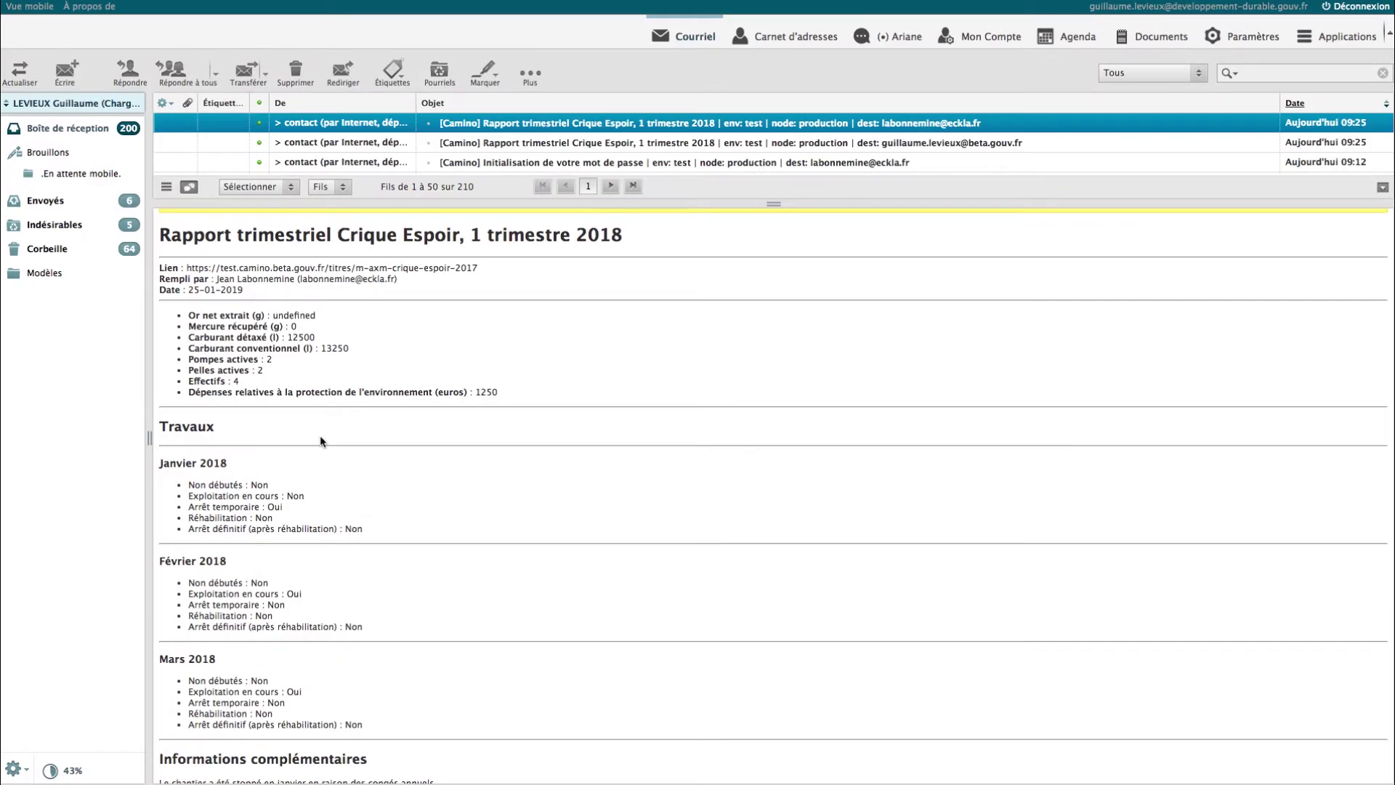
pyautogui.scroll(-1, 322, 441)
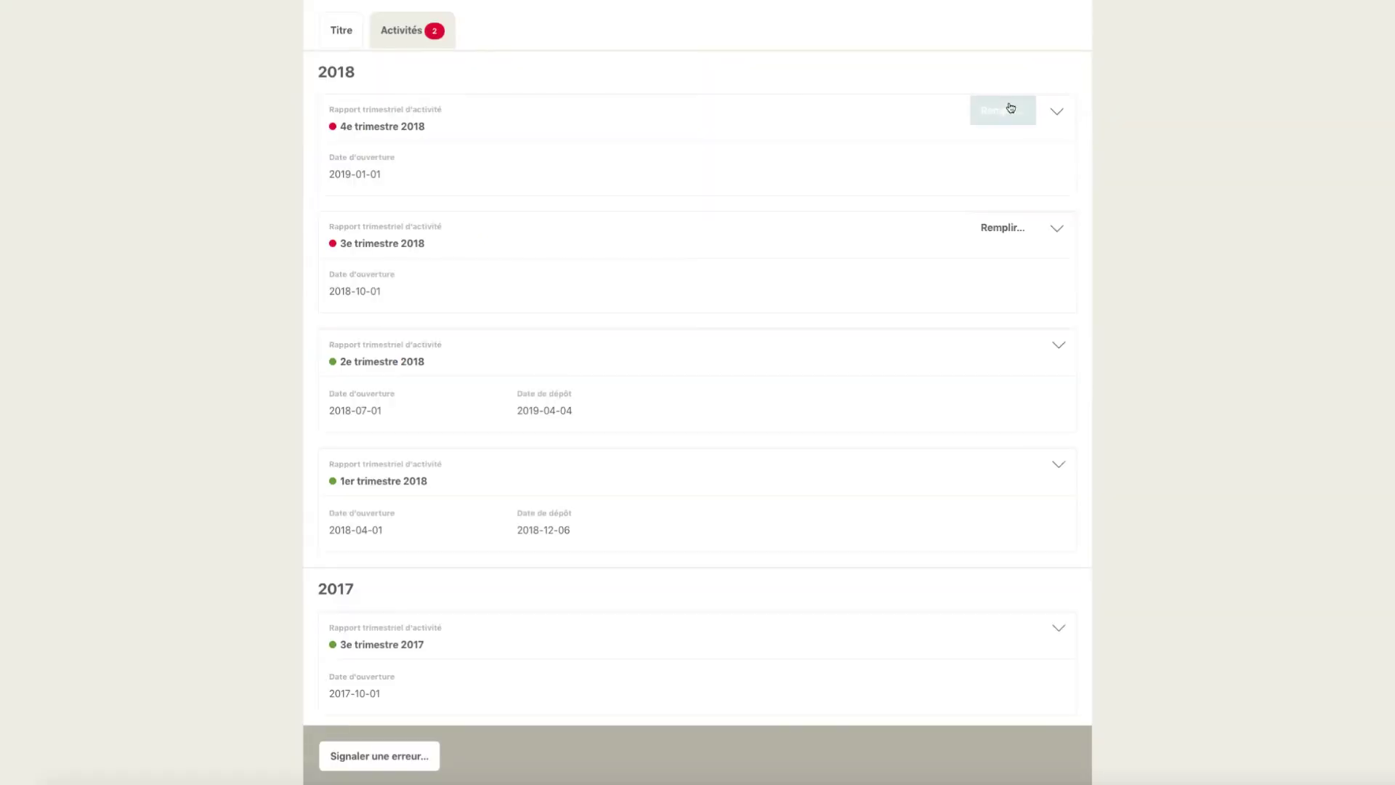
pyautogui.click(1013, 110)
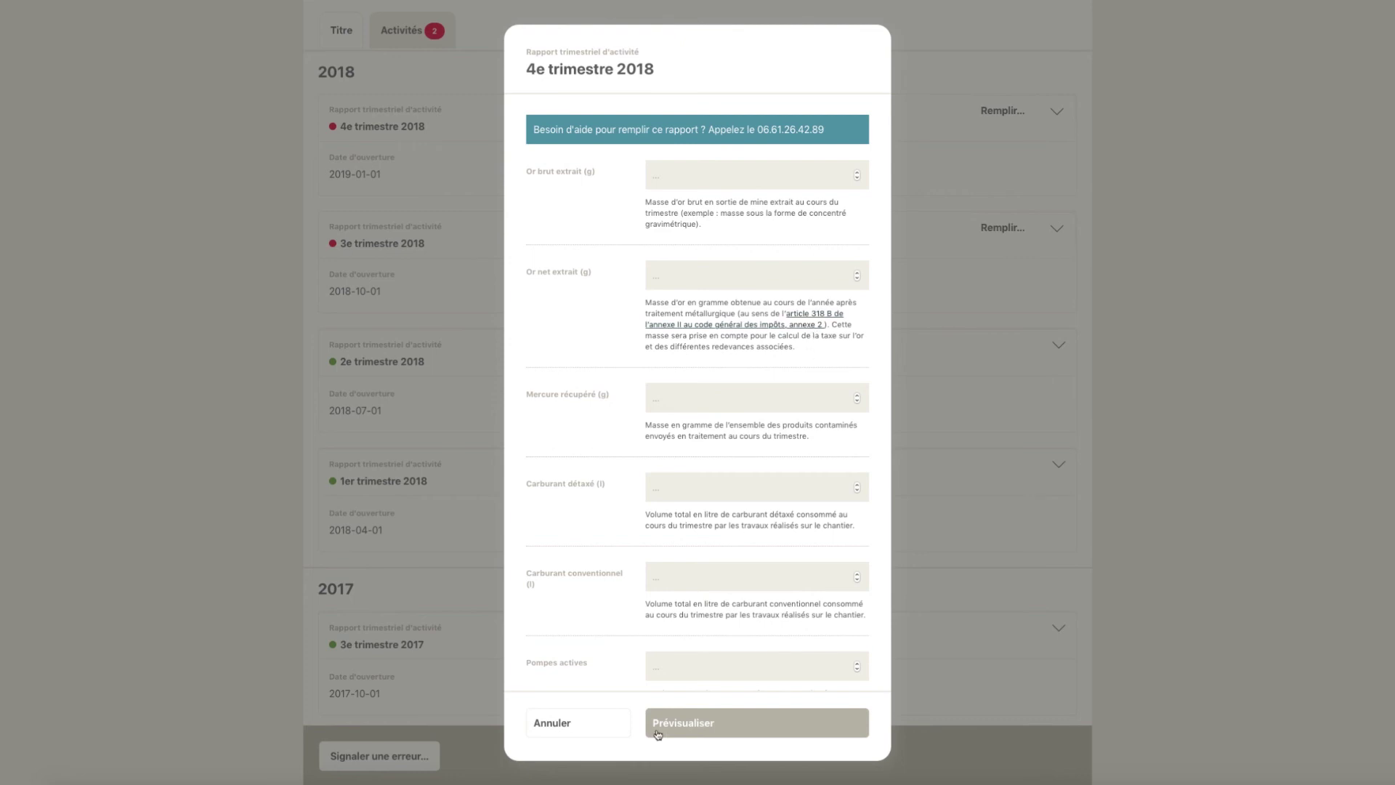
pyautogui.click(541, 733)
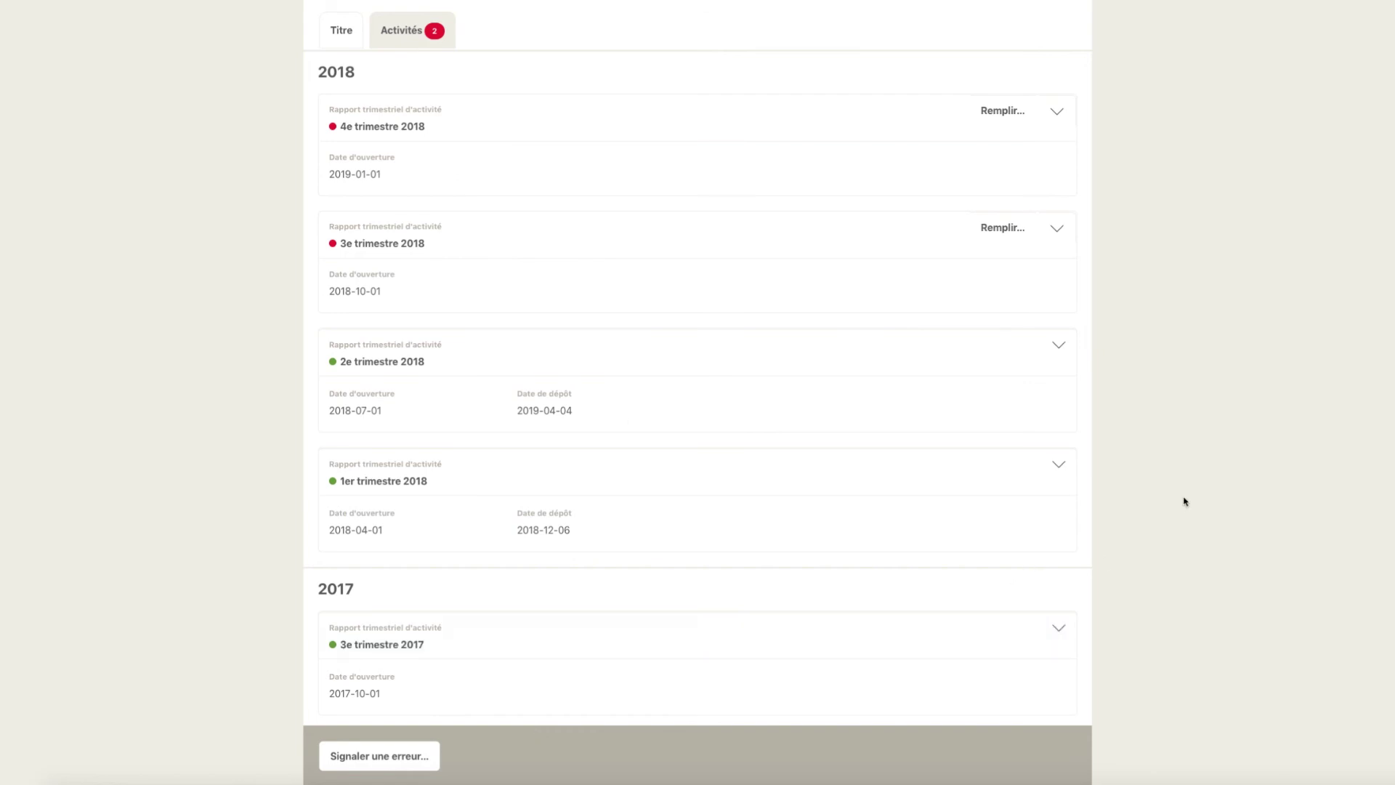
# - Expand the filed 2e trimestre 2018 report to check its details, then collapse it
pyautogui.click(1063, 343)
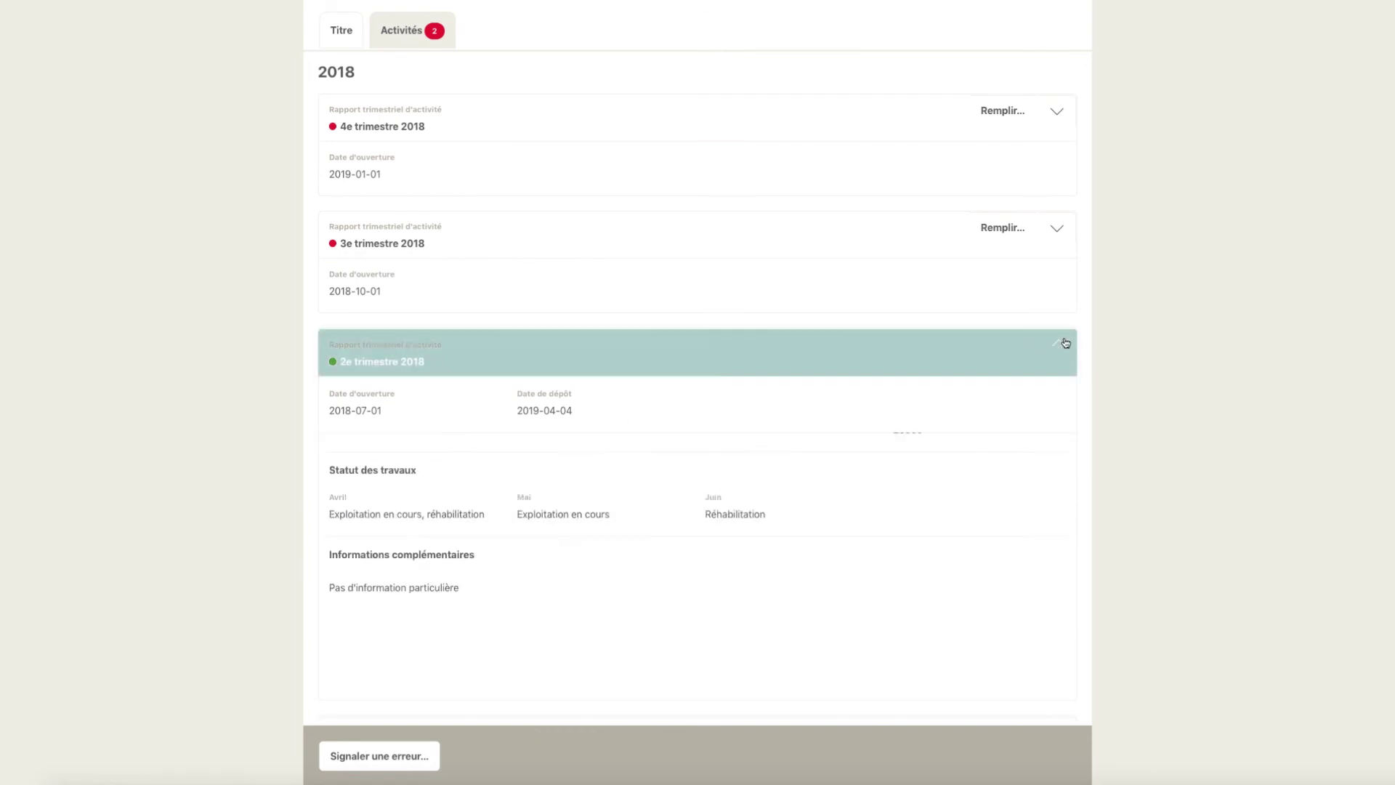
pyautogui.scroll(-1, 1161, 434)
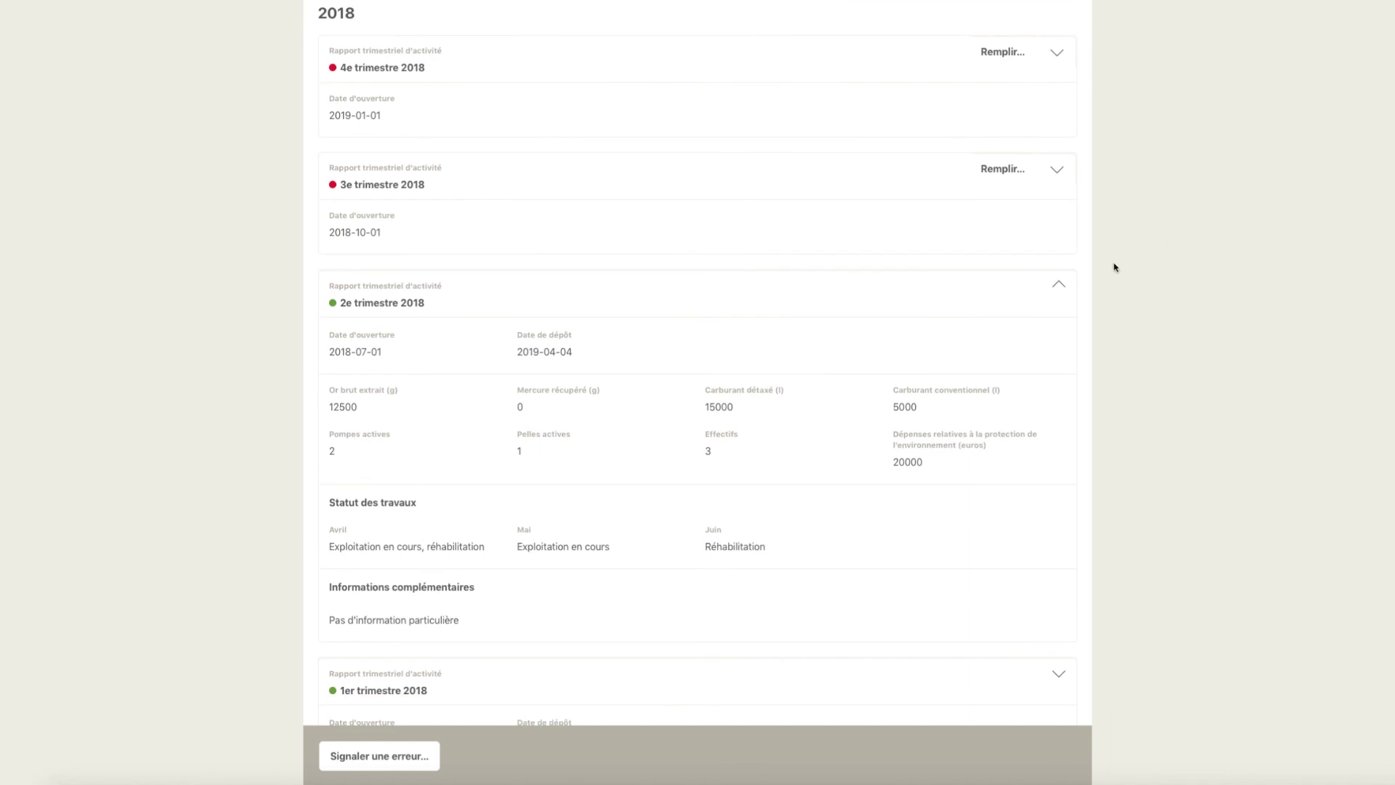
pyautogui.click(1057, 285)
pyautogui.scroll(8, 1139, 237)
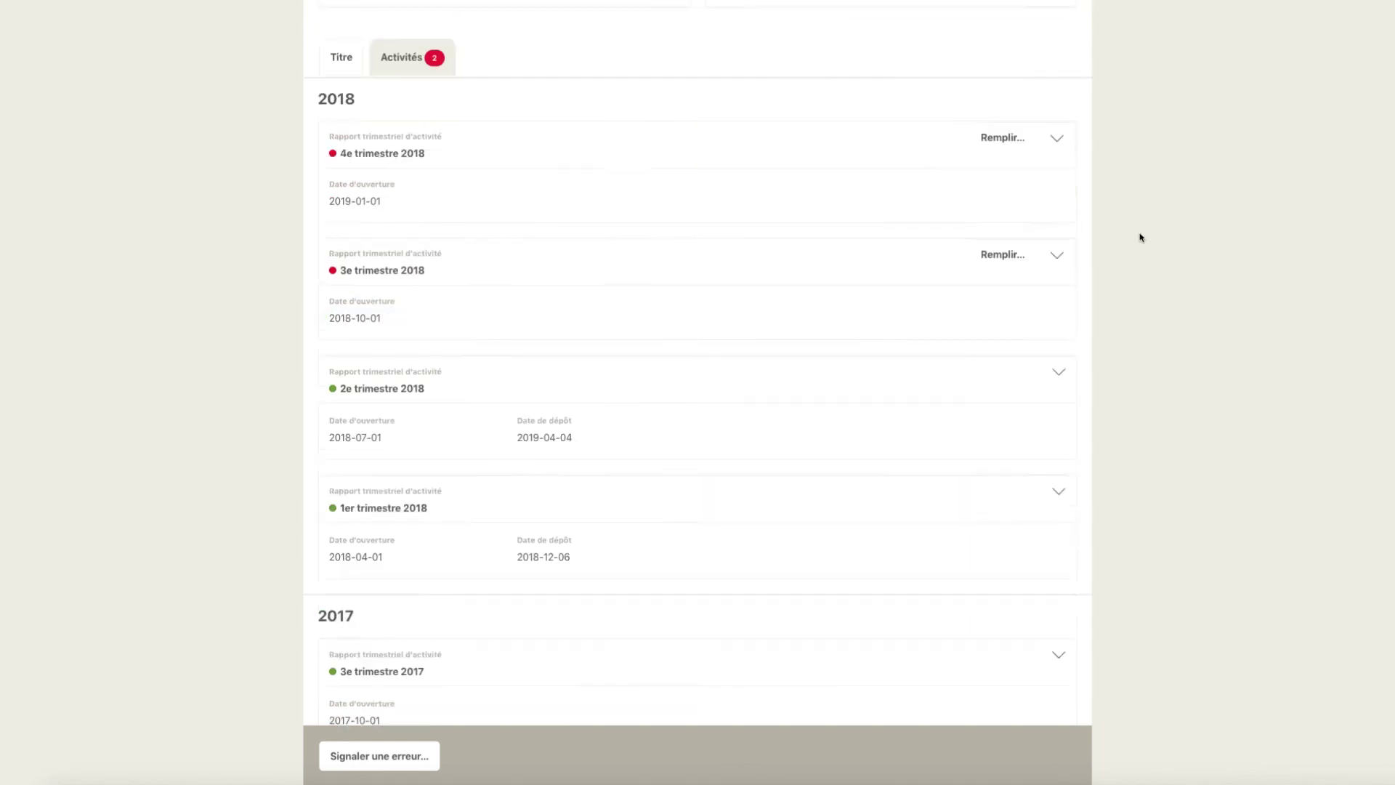
# - View the title's general details, then return to the Camino home map
pyautogui.click(361, 528)
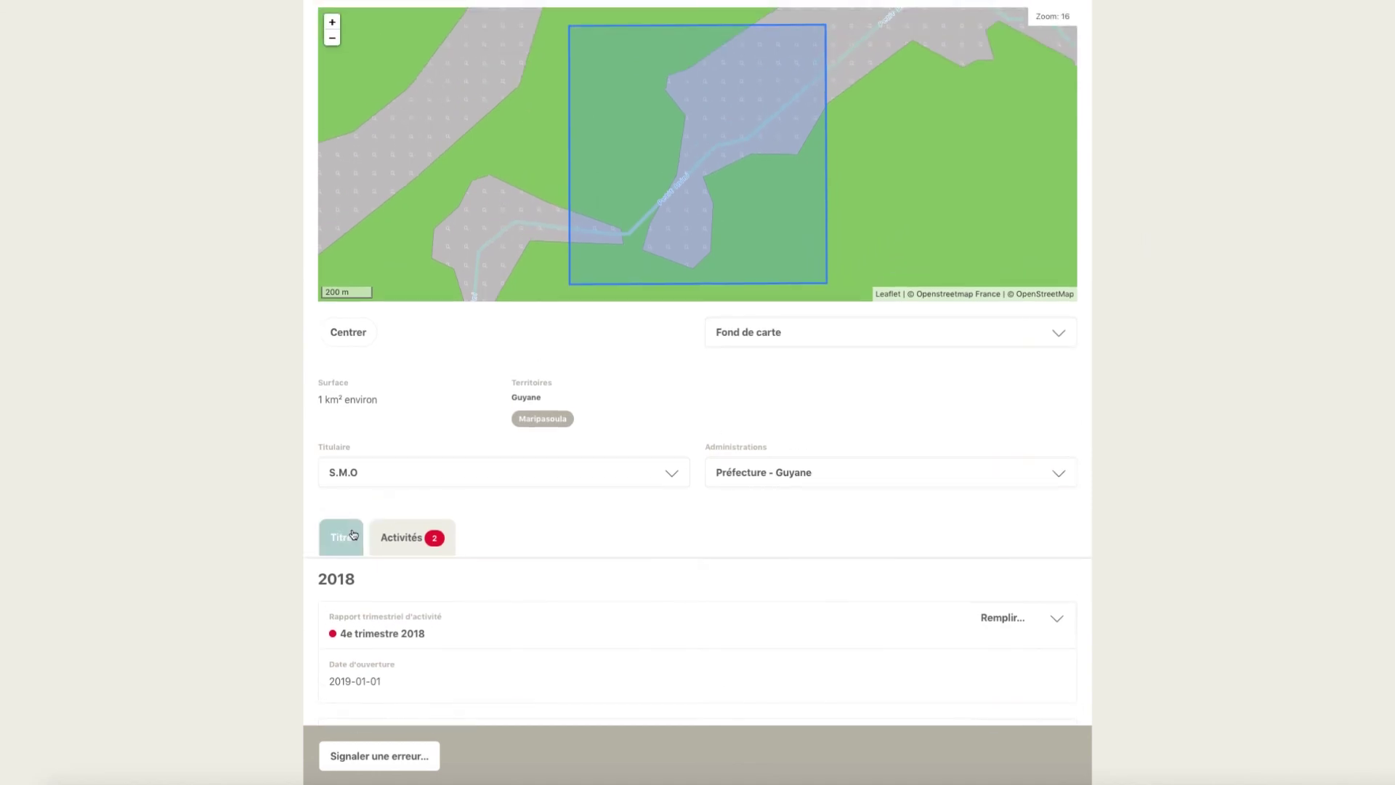
pyautogui.scroll(3, 1245, 295)
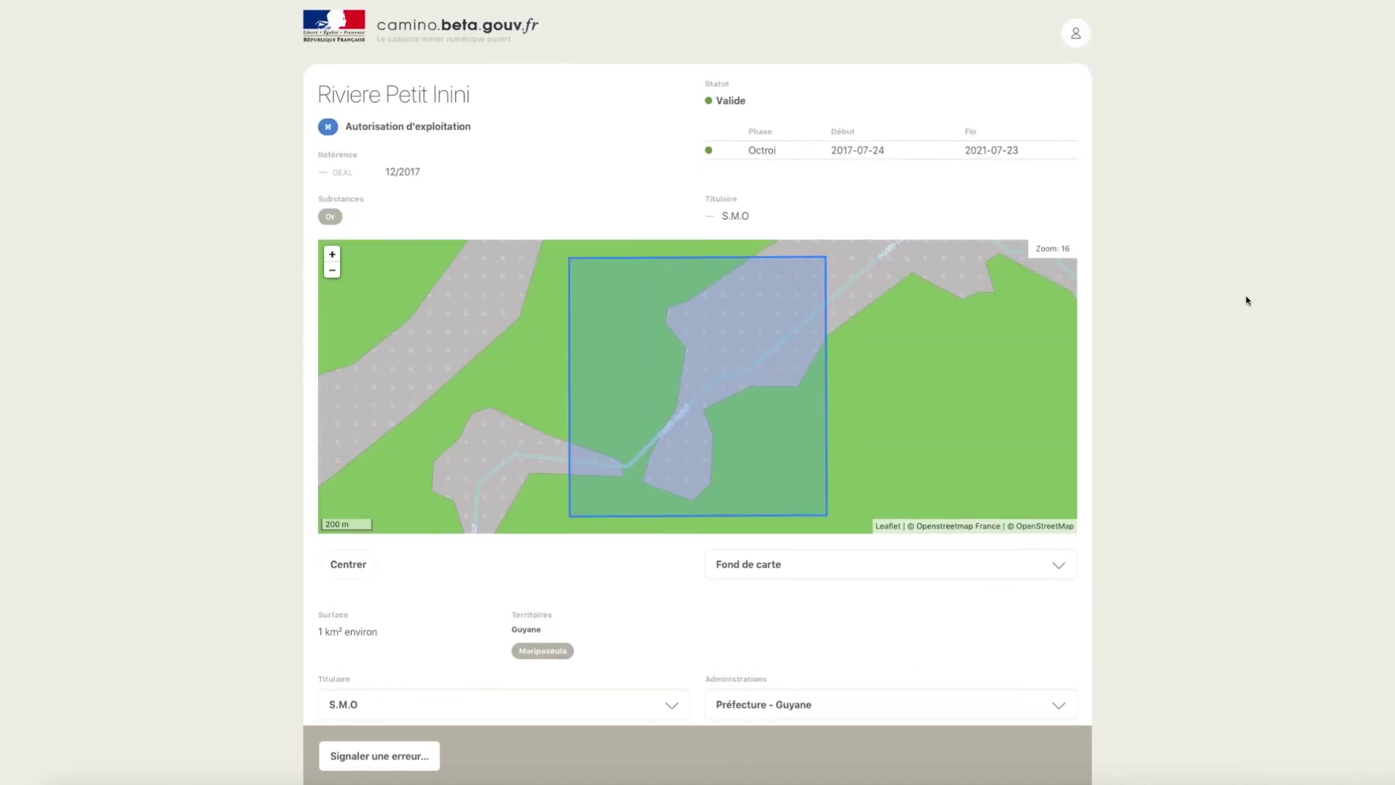
pyautogui.click(389, 36)
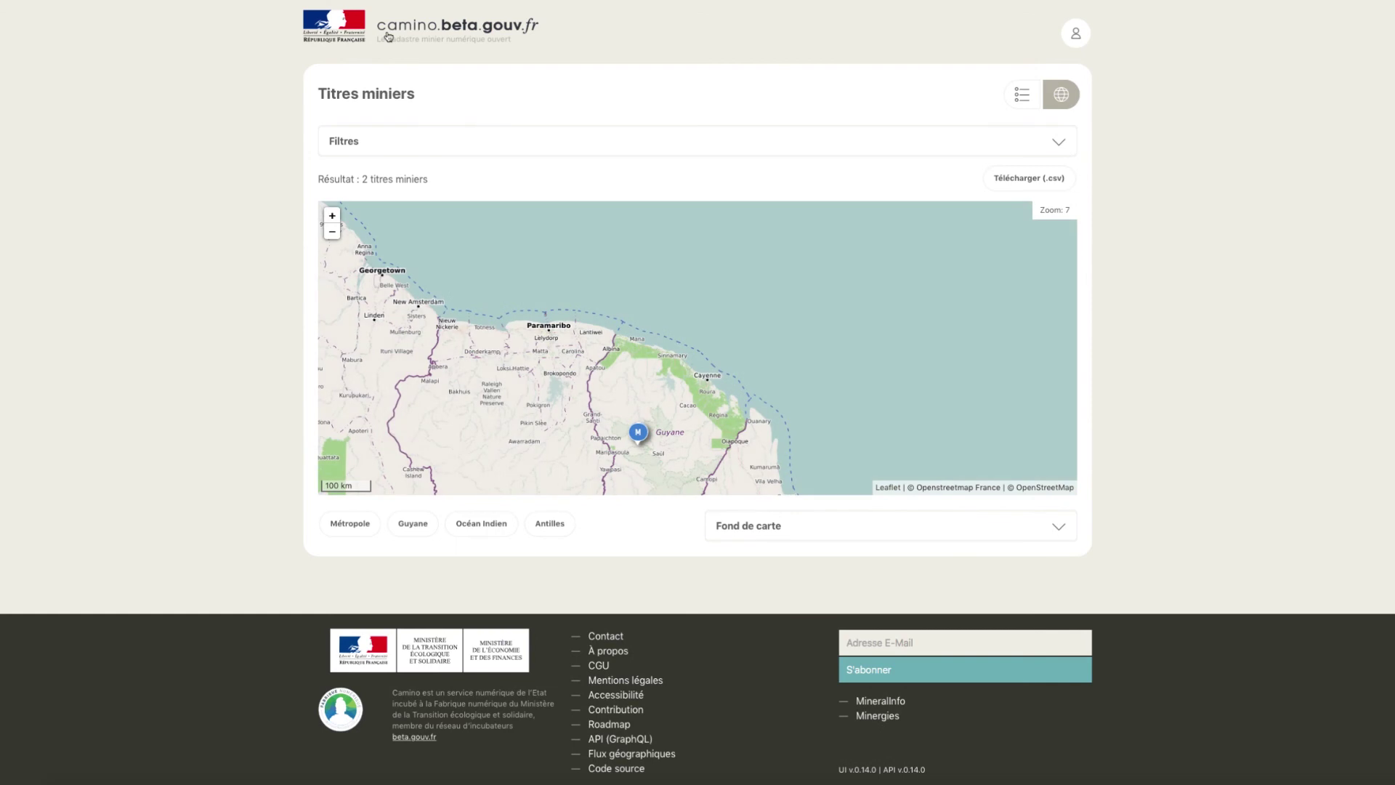